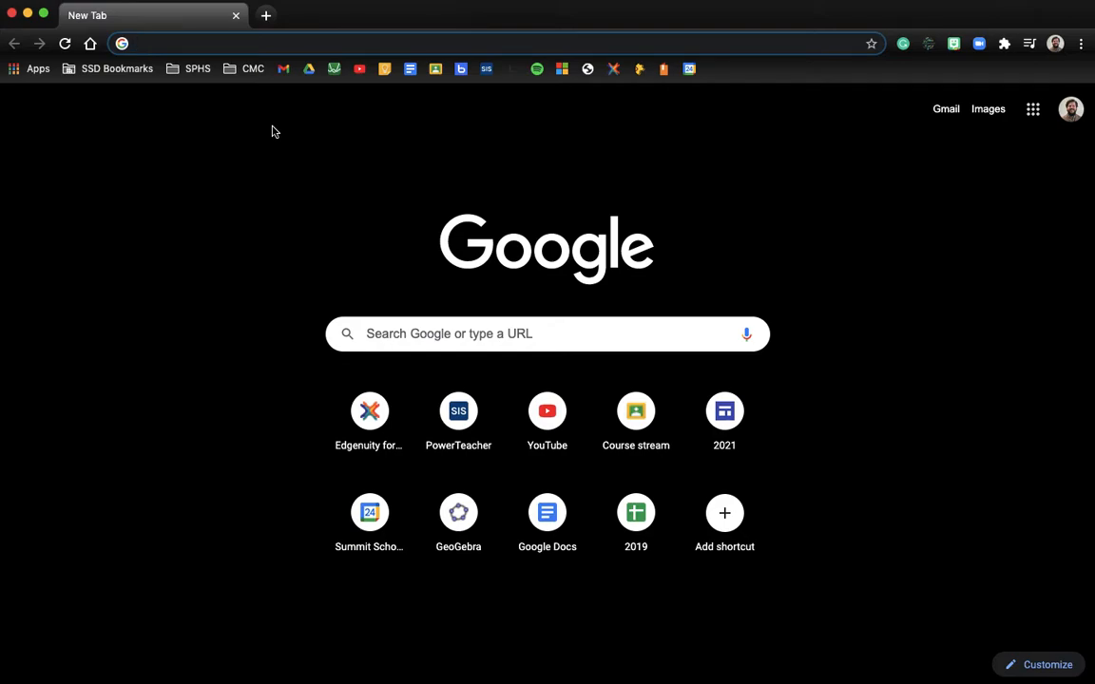
- Enter geogebra.org/geometry in Chrome's address bar and load the page
{"action": "type", "text": "ge"}
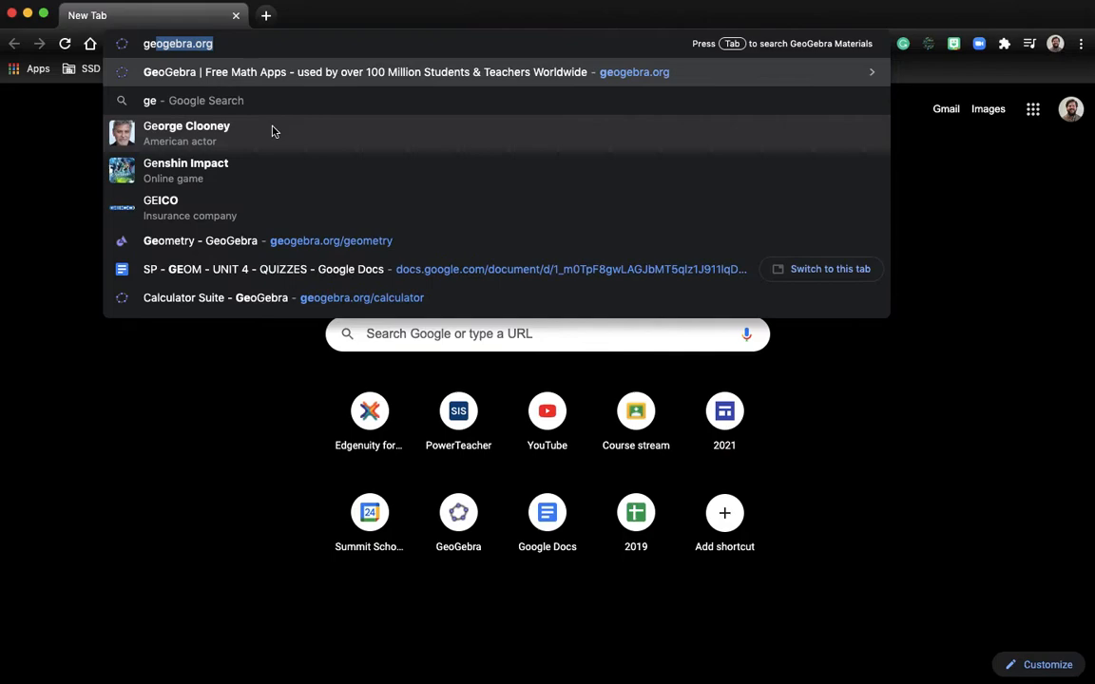
{"action": "type", "text": "q"}
{"action": "key", "text": "BackSpace"}
{"action": "type", "text": "ogebra"}
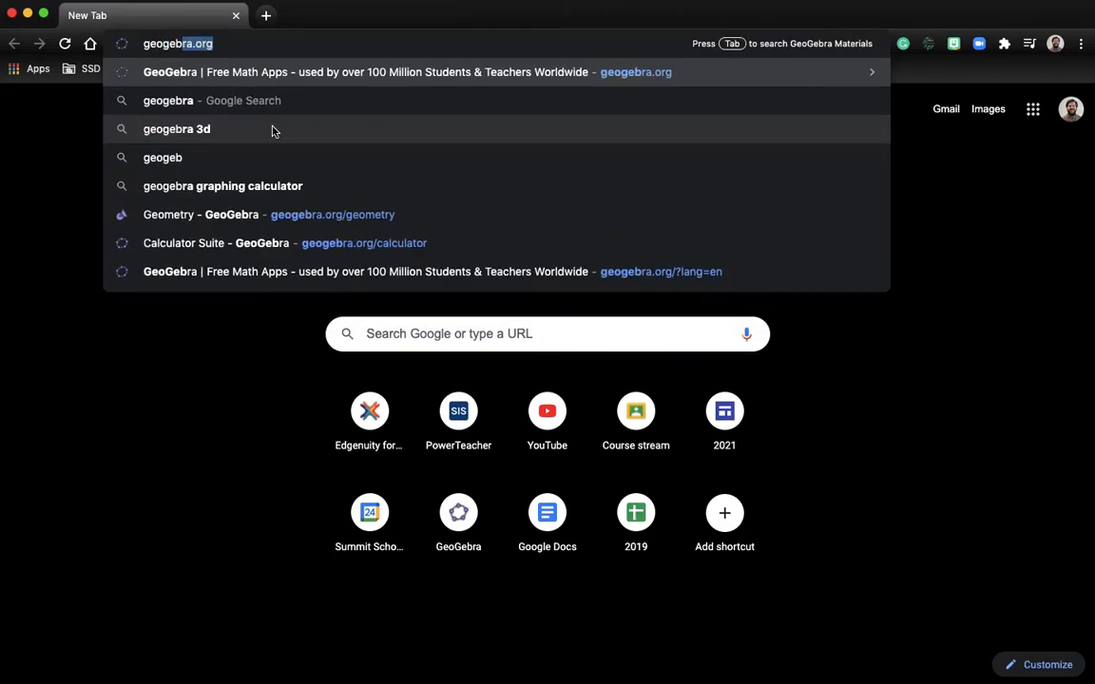
{"action": "type", "text": ".org"}
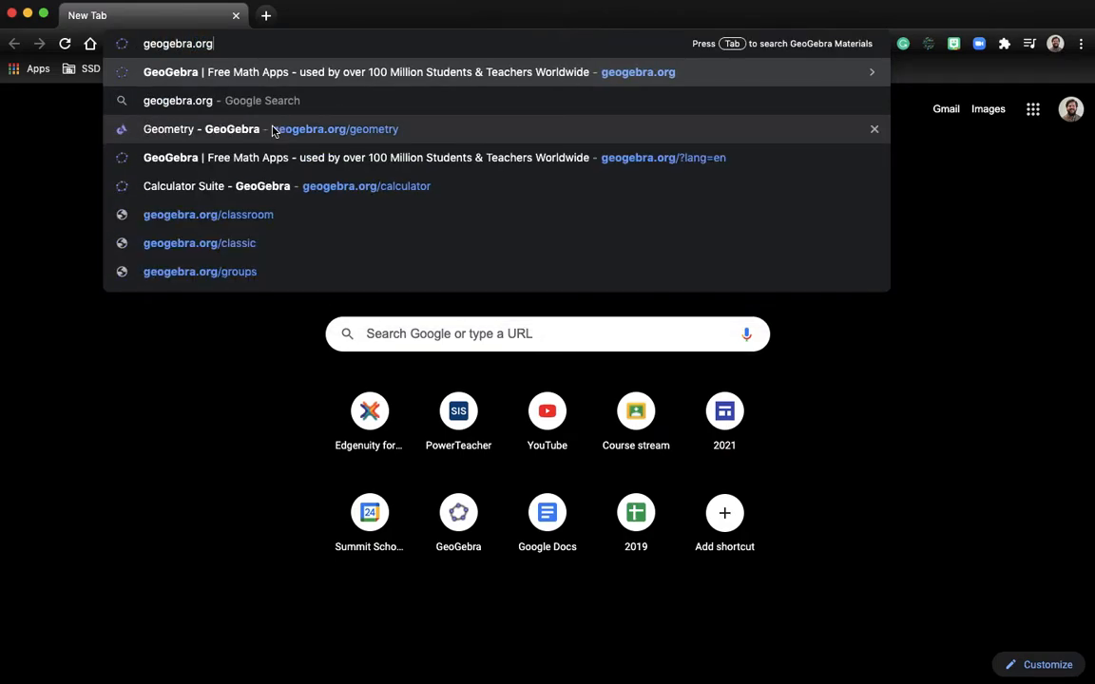
{"action": "type", "text": "/geometr"}
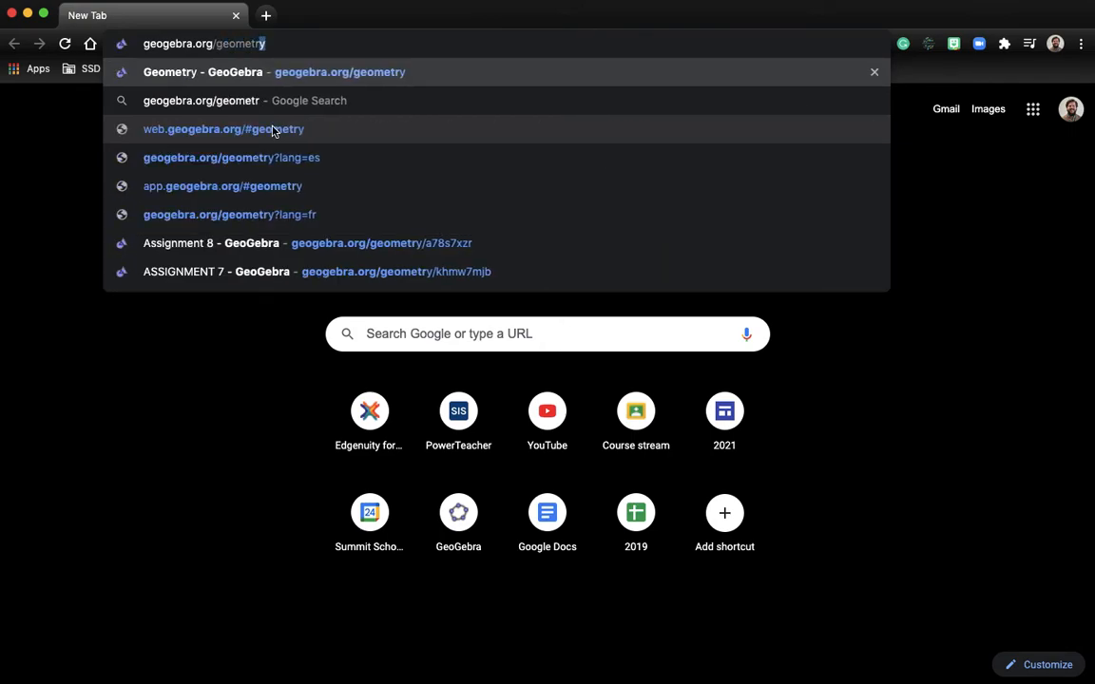
{"action": "key", "text": "Return"}
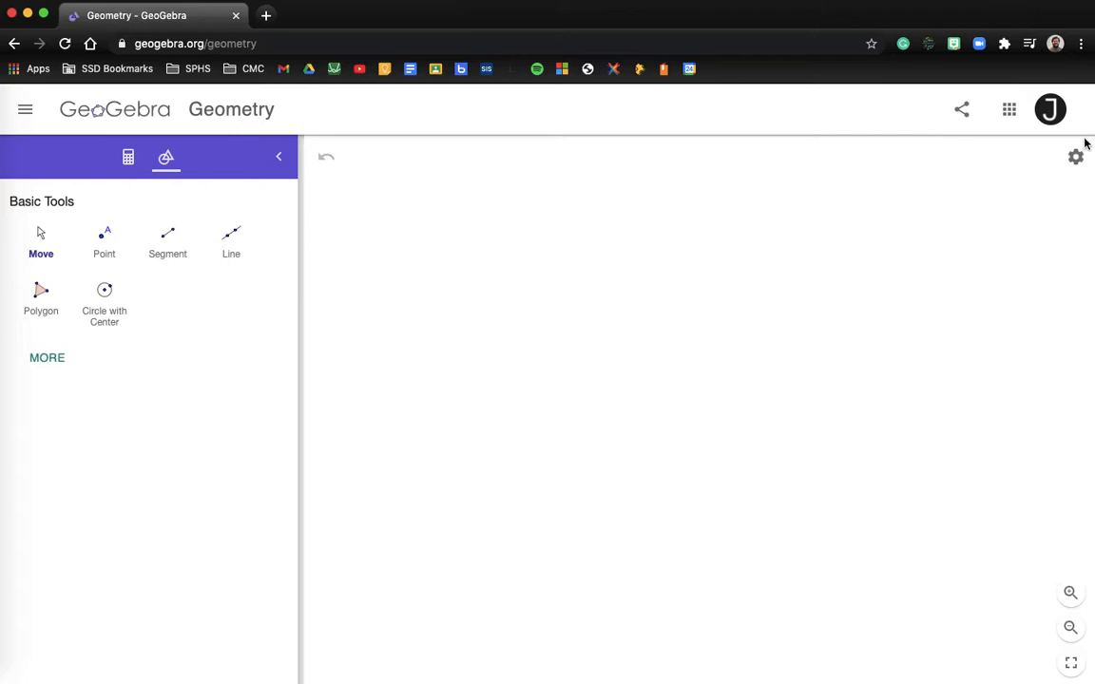
- Sign out from the avatar menu, then sign back in choosing Google and the account
{"action": "left_click", "coordinate": [1049, 110]}
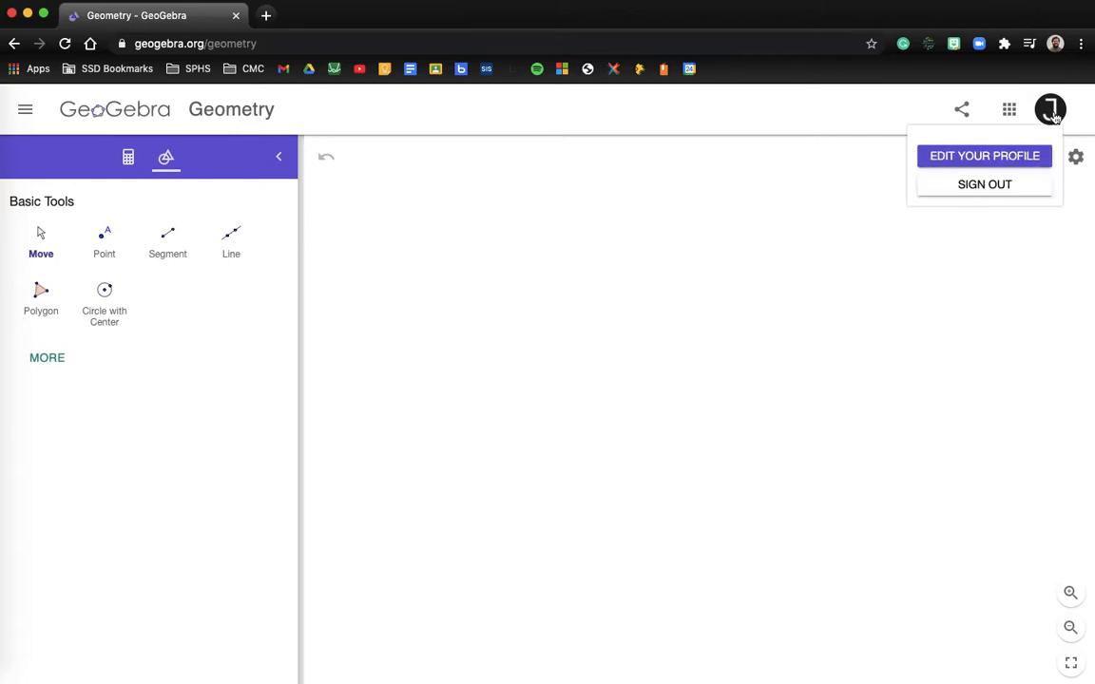
{"action": "left_click", "coordinate": [1010, 186]}
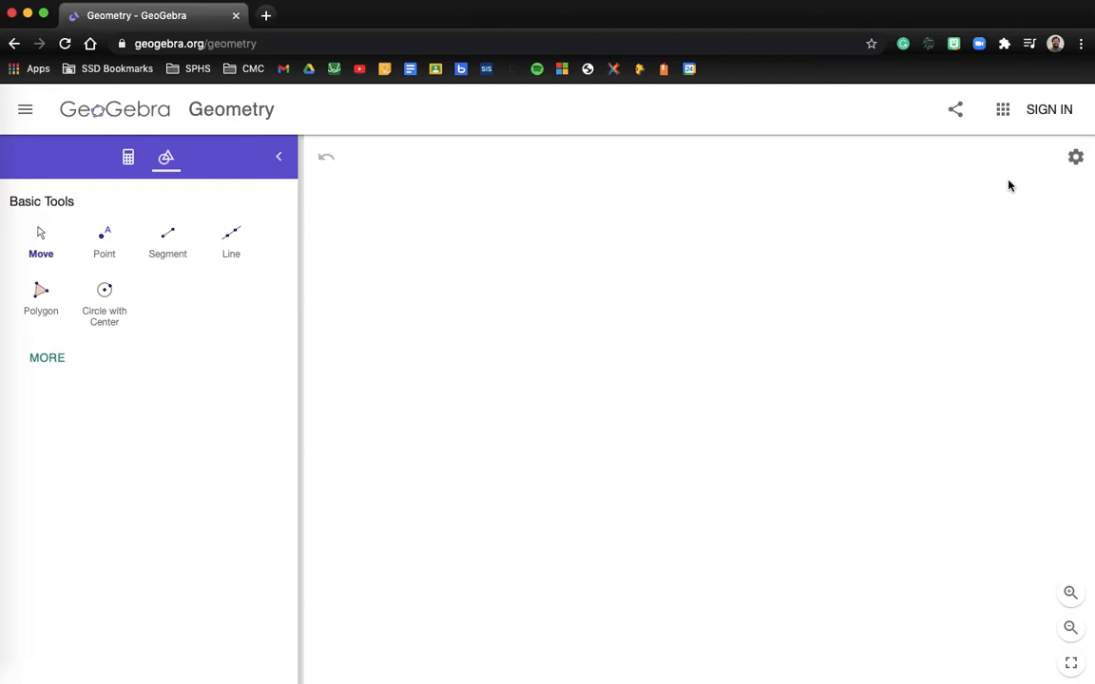
{"action": "left_click", "coordinate": [1050, 110]}
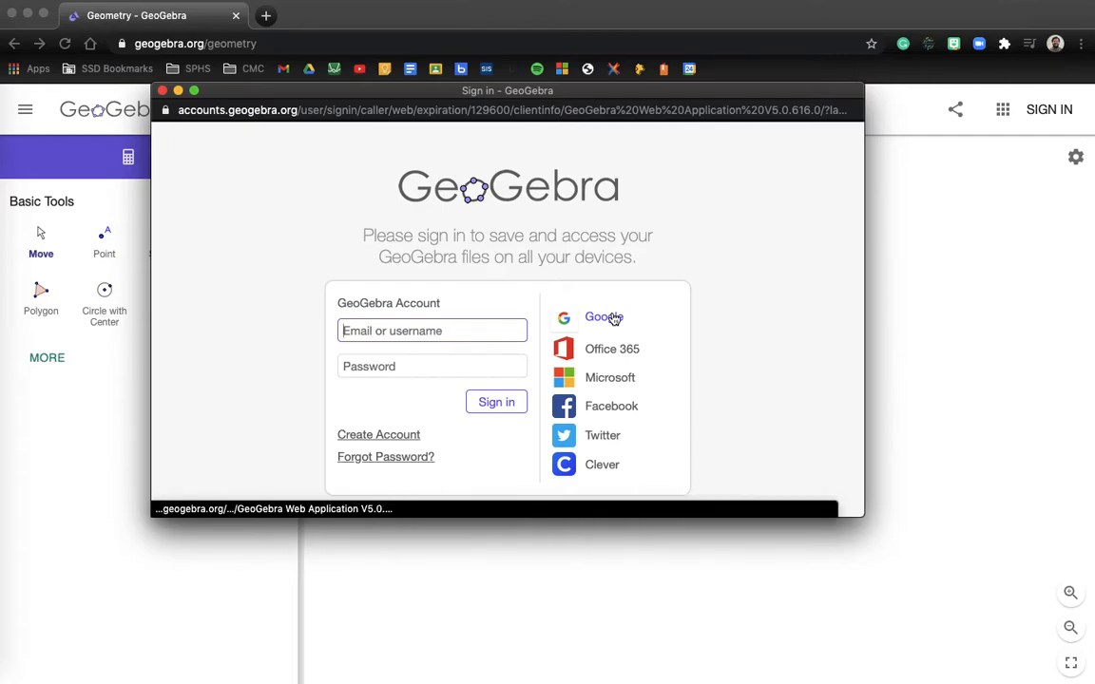
{"action": "left_click", "coordinate": [613, 317]}
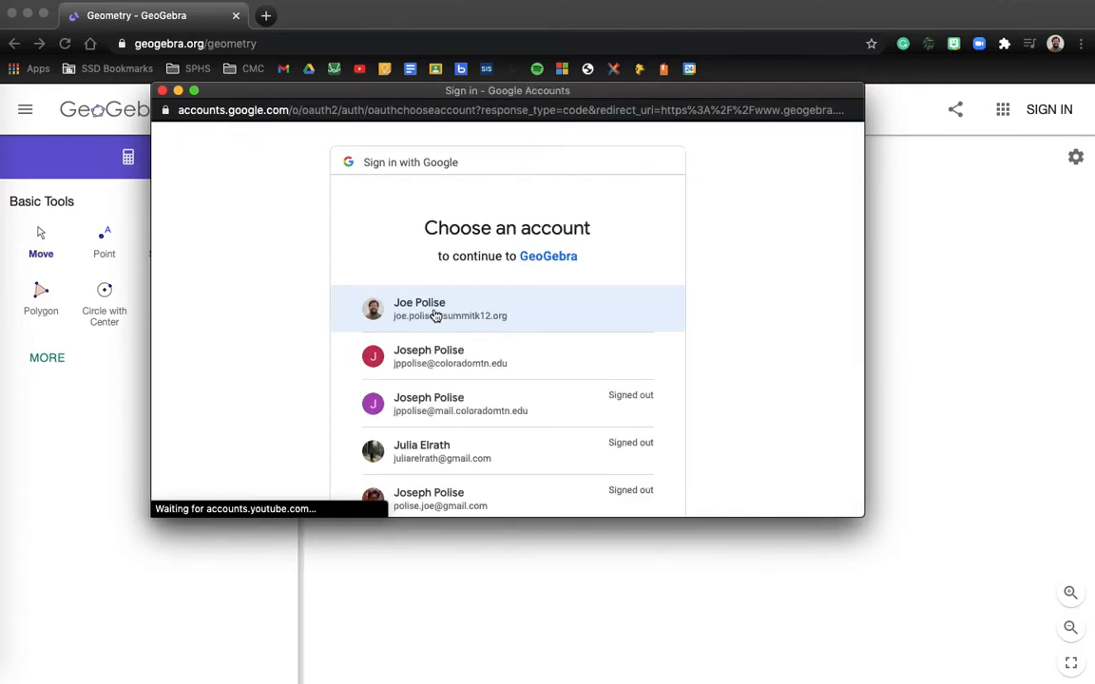
{"action": "left_click", "coordinate": [433, 317]}
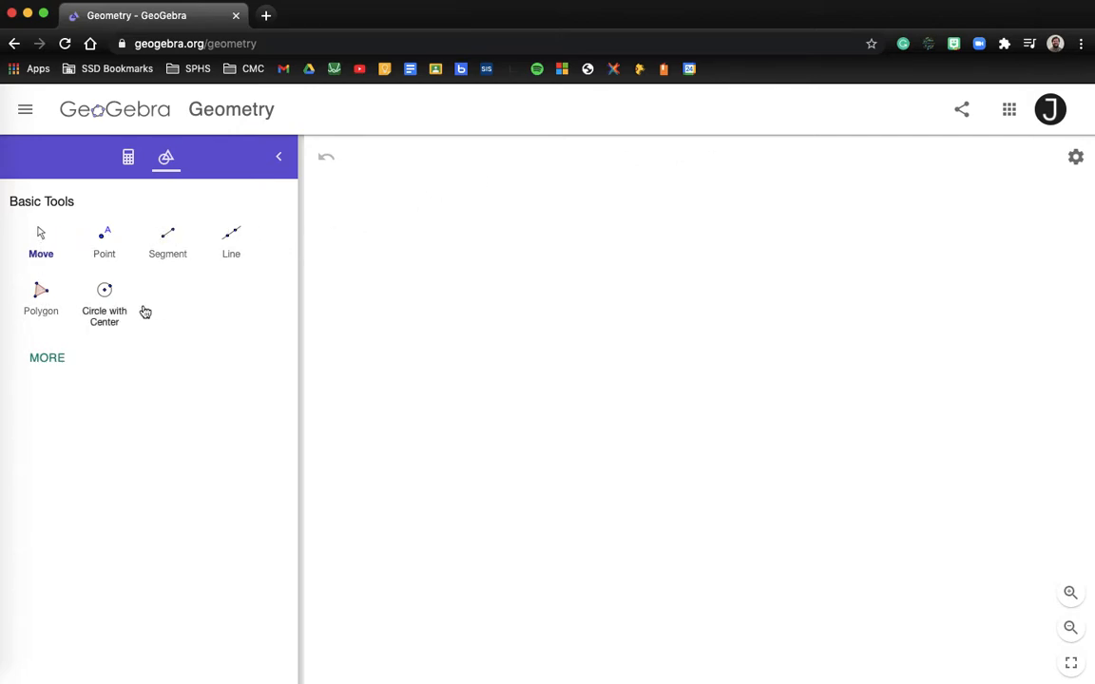
- Draw horizontal segment AB, with A on the left and B on the right
{"action": "left_click", "coordinate": [171, 245]}
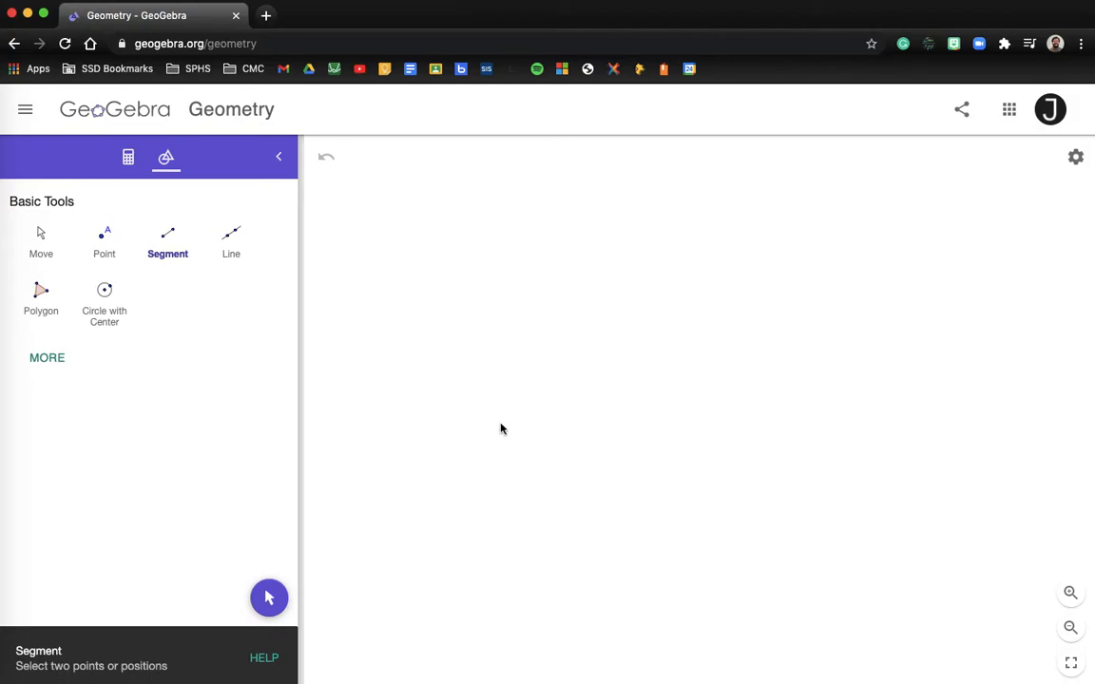
{"action": "left_click", "coordinate": [386, 412]}
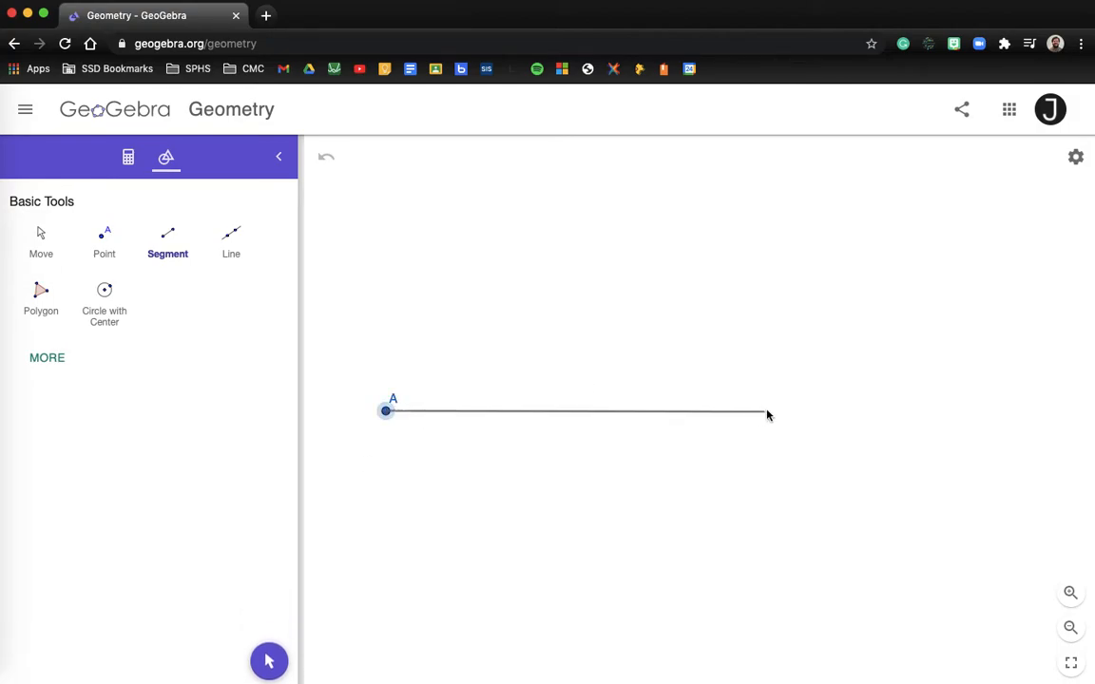
{"action": "left_click", "coordinate": [997, 411]}
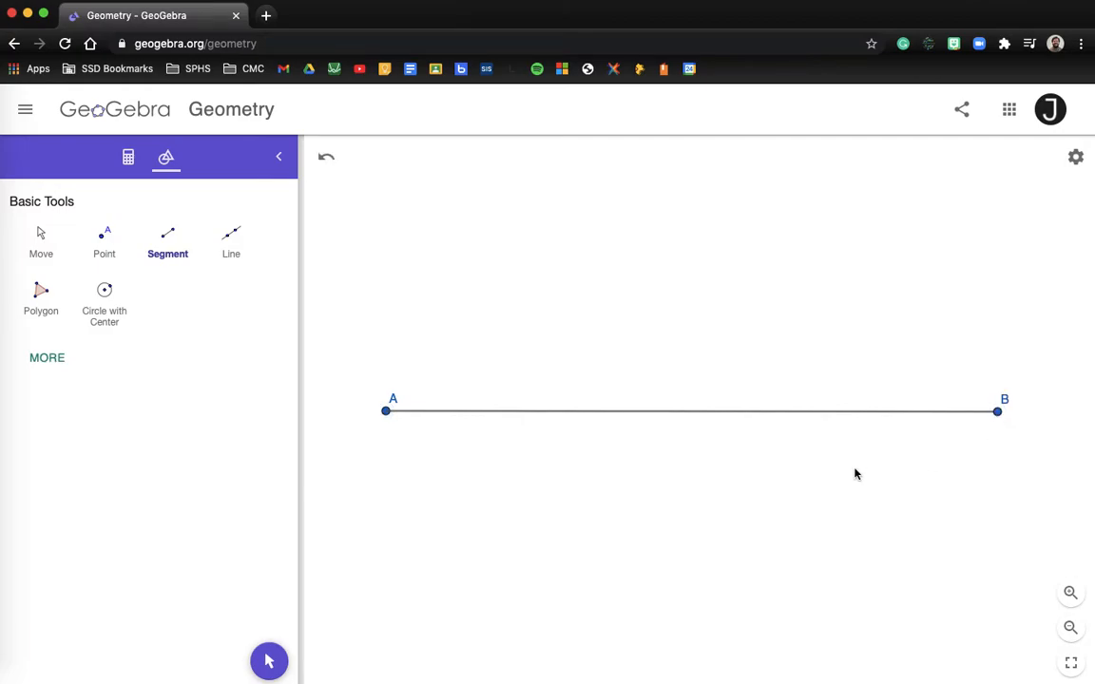
{"action": "scroll", "coordinate": [855, 474], "scroll_direction": "down", "scroll_amount": 3}
{"action": "scroll", "coordinate": [855, 474], "scroll_direction": "up", "scroll_amount": 4}
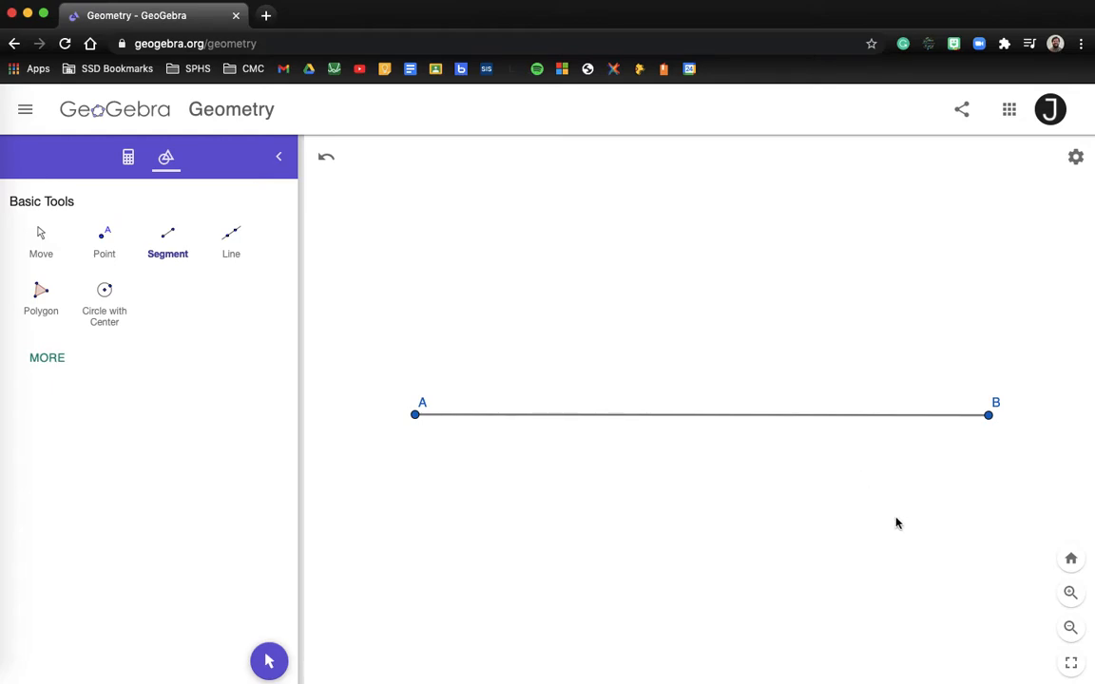
{"action": "scroll", "coordinate": [896, 522], "scroll_direction": "down", "scroll_amount": 3}
{"action": "scroll", "coordinate": [896, 523], "scroll_direction": "up", "scroll_amount": 2}
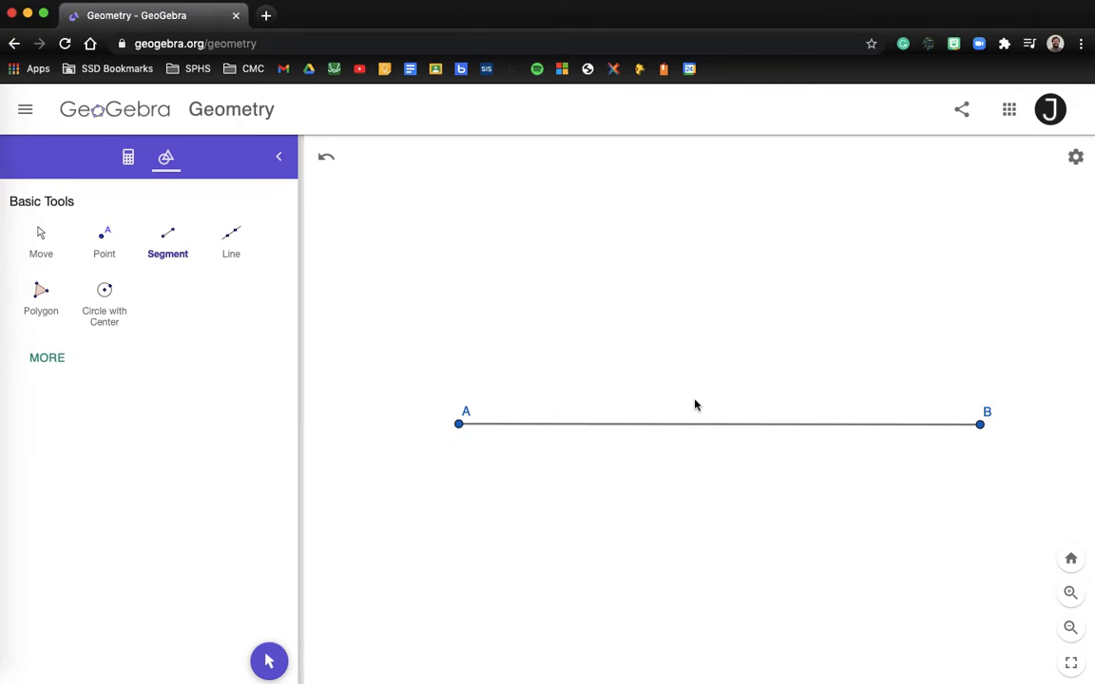
- Apply the Perpendicular Bisector tool to segment AB
{"action": "left_click", "coordinate": [54, 360]}
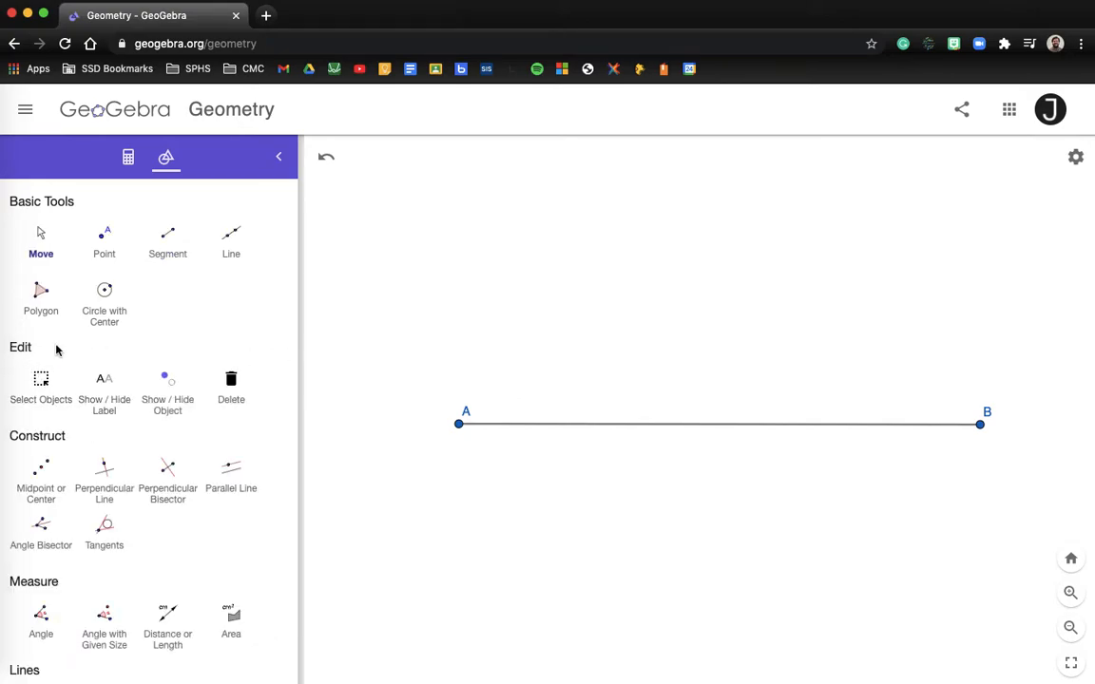
{"action": "scroll", "coordinate": [59, 420], "scroll_direction": "down", "scroll_amount": 1}
{"action": "scroll", "coordinate": [59, 420], "scroll_direction": "up", "scroll_amount": 1}
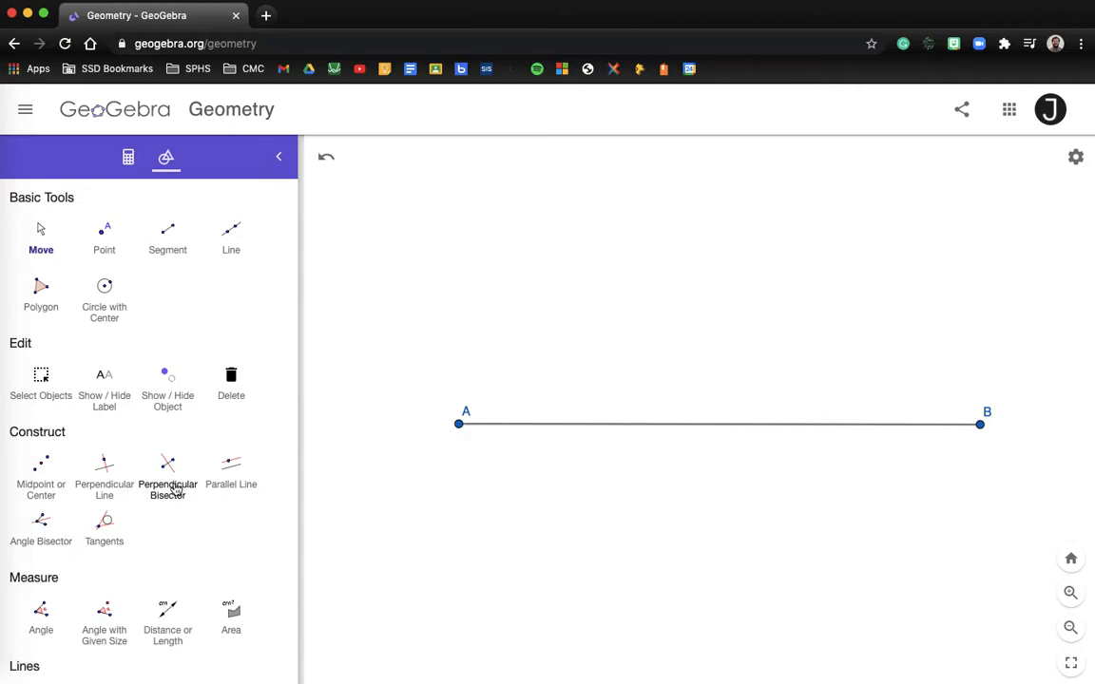
{"action": "left_click", "coordinate": [168, 494]}
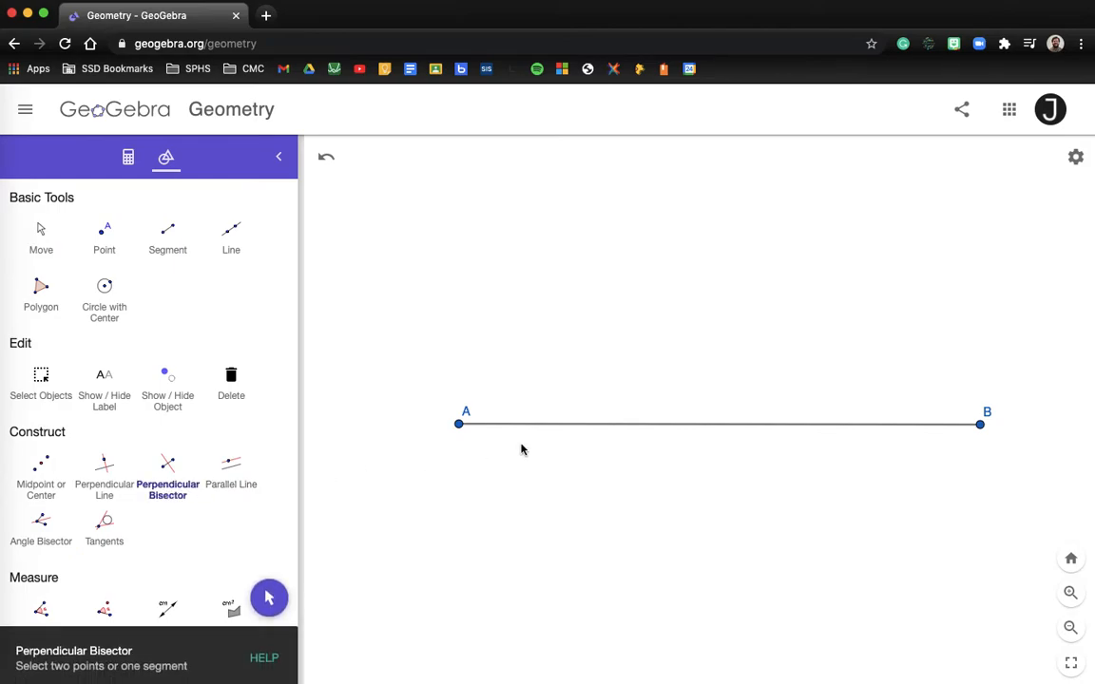
{"action": "left_click", "coordinate": [693, 431]}
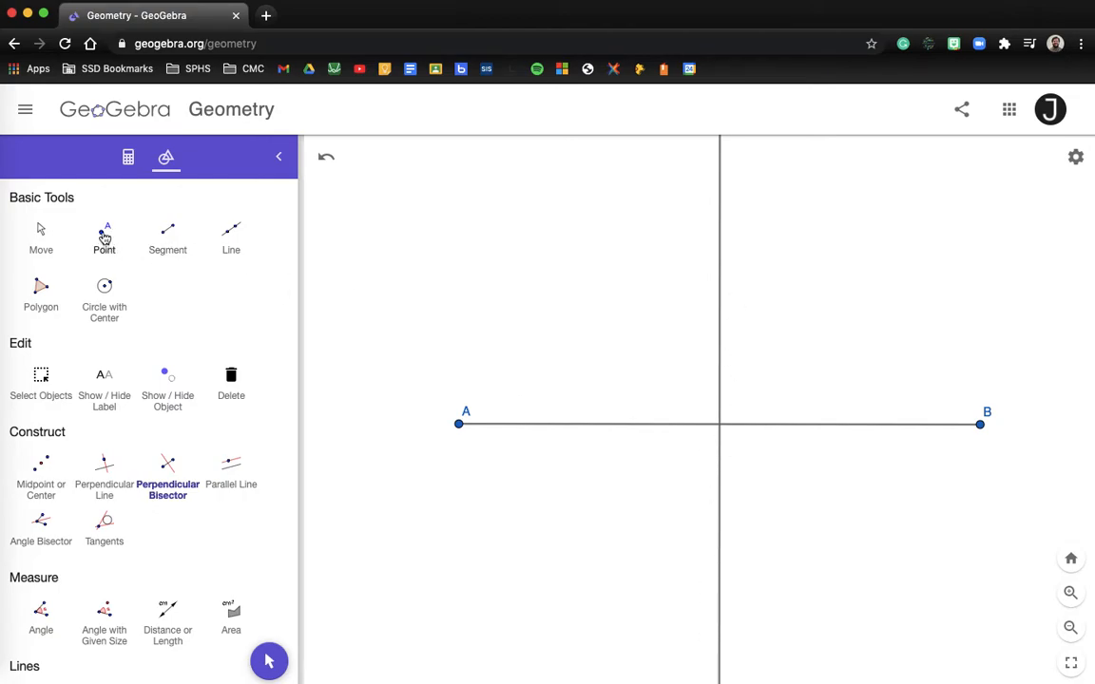
- Place point C where the bisector crosses AB, then return to the Move tool
{"action": "left_click", "coordinate": [104, 237]}
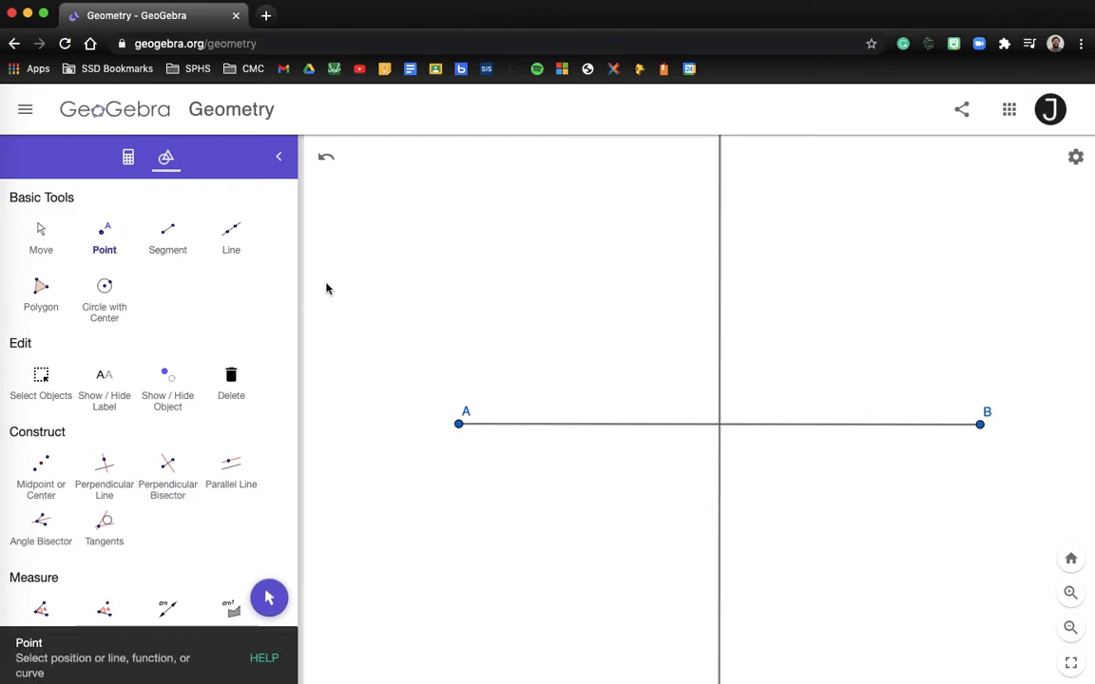
{"action": "scroll", "coordinate": [672, 403], "scroll_direction": "down", "scroll_amount": 3}
{"action": "scroll", "coordinate": [740, 414], "scroll_direction": "up", "scroll_amount": 5}
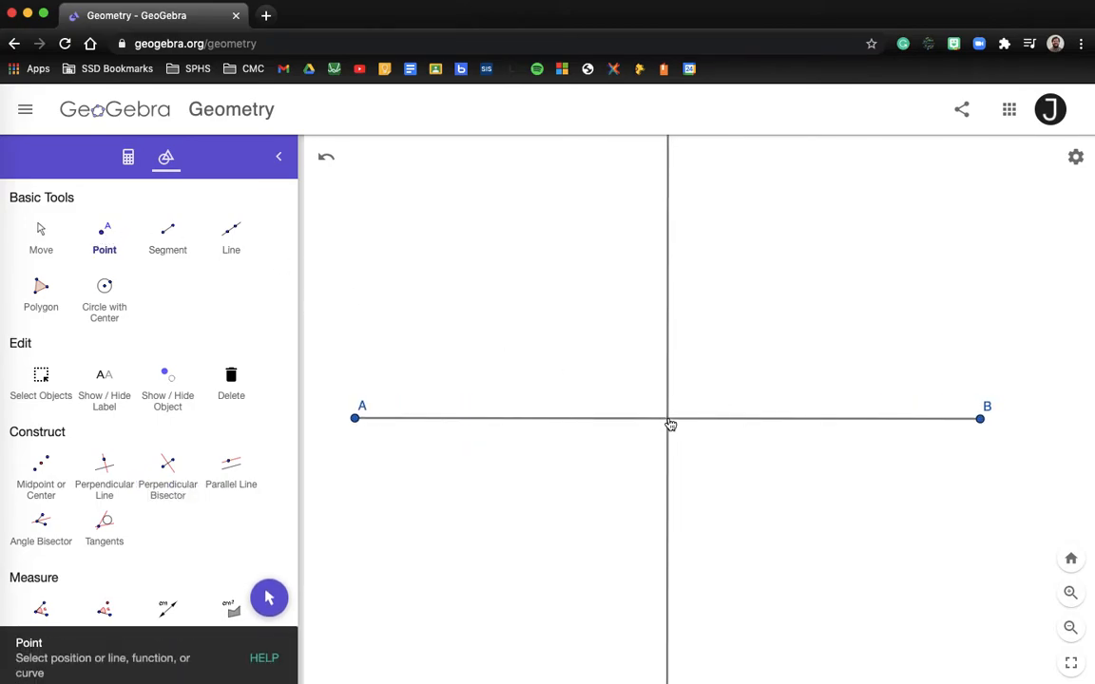
{"action": "left_click", "coordinate": [670, 422]}
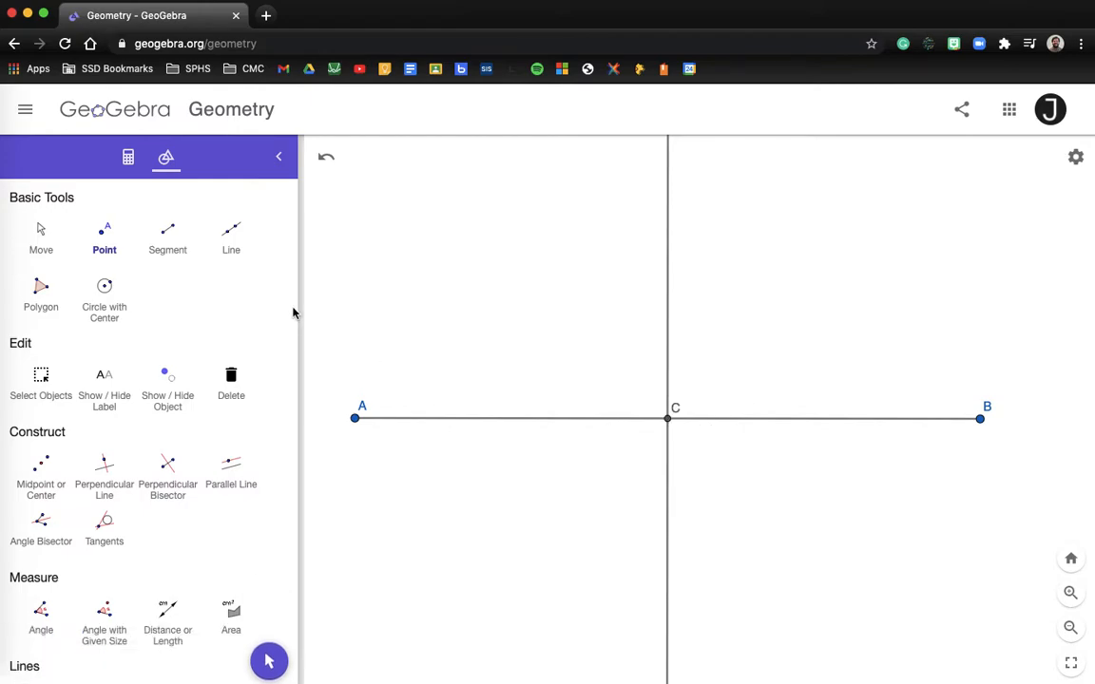
{"action": "left_click", "coordinate": [38, 231]}
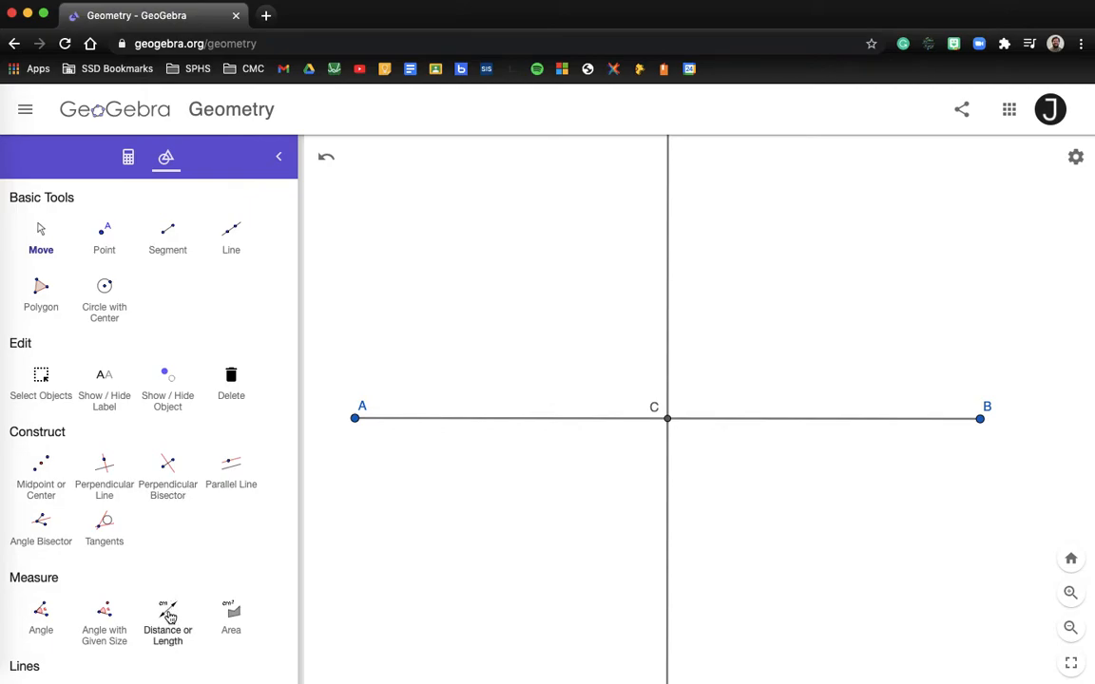
- Measure AC and CB, both 7.7, and lift both length labels above segment AB
{"action": "left_click", "coordinate": [167, 616]}
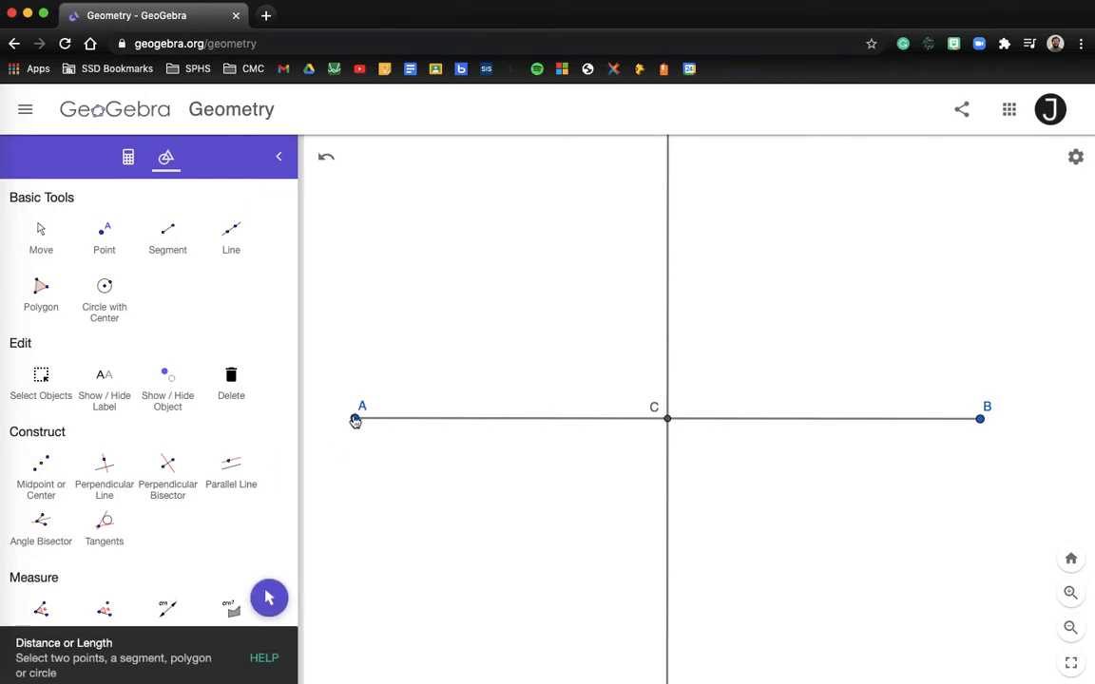
{"action": "left_click", "coordinate": [667, 419]}
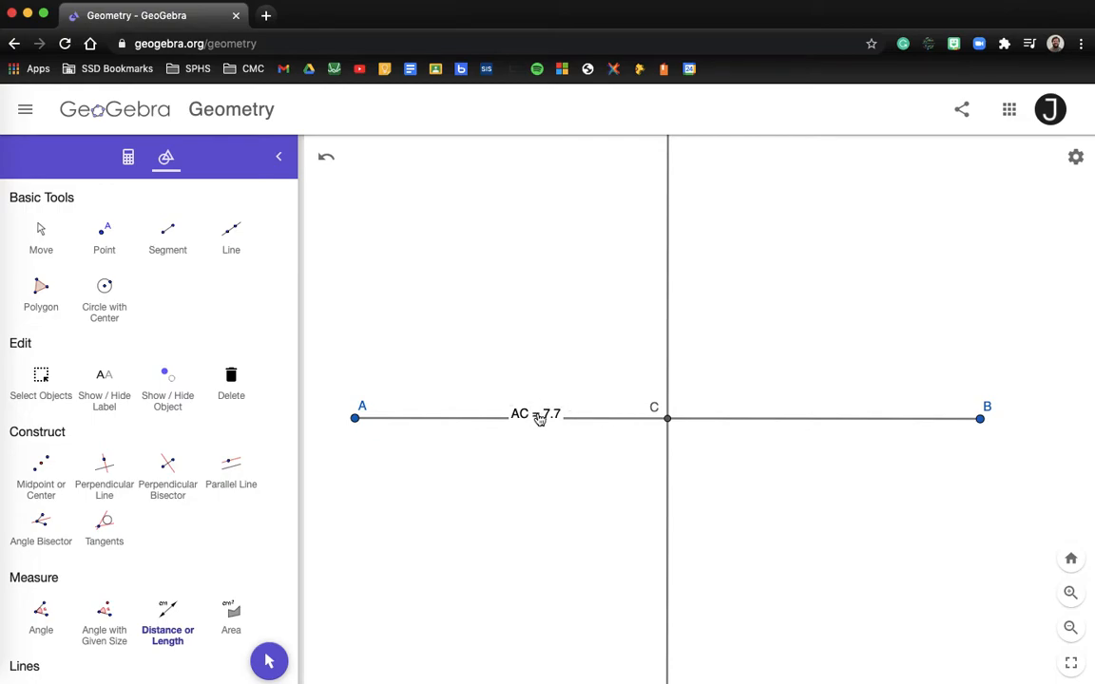
{"action": "left_click", "coordinate": [668, 421]}
{"action": "left_click", "coordinate": [981, 419]}
{"action": "left_click", "coordinate": [46, 246]}
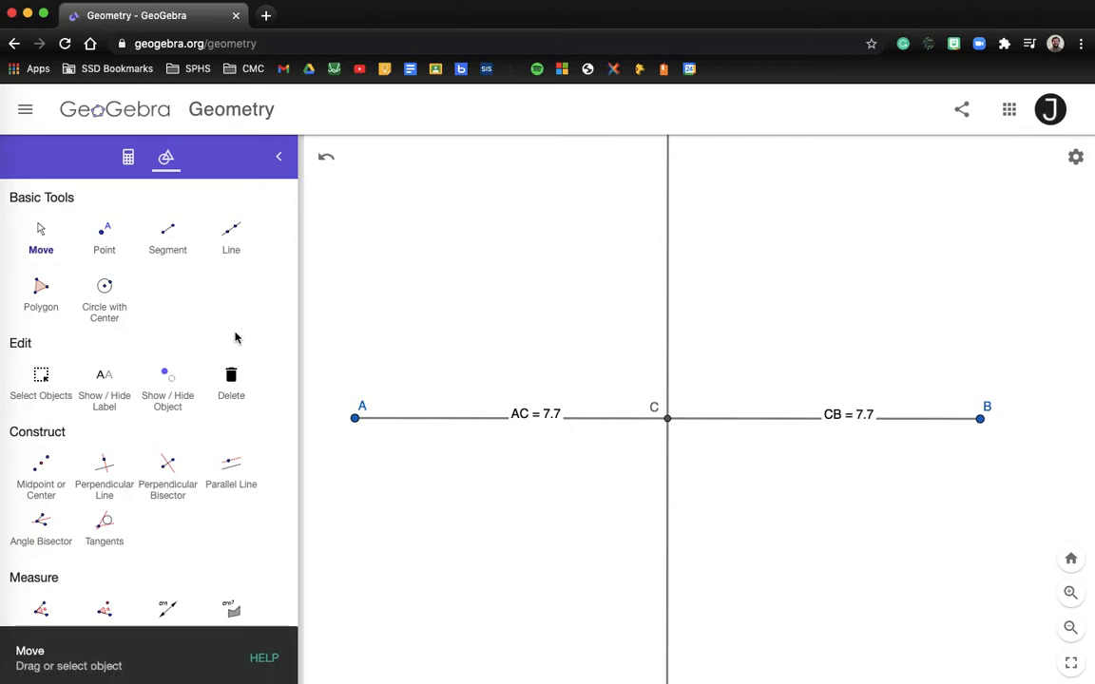
{"action": "left_click_drag", "start_coordinate": [526, 416], "coordinate": [525, 401]}
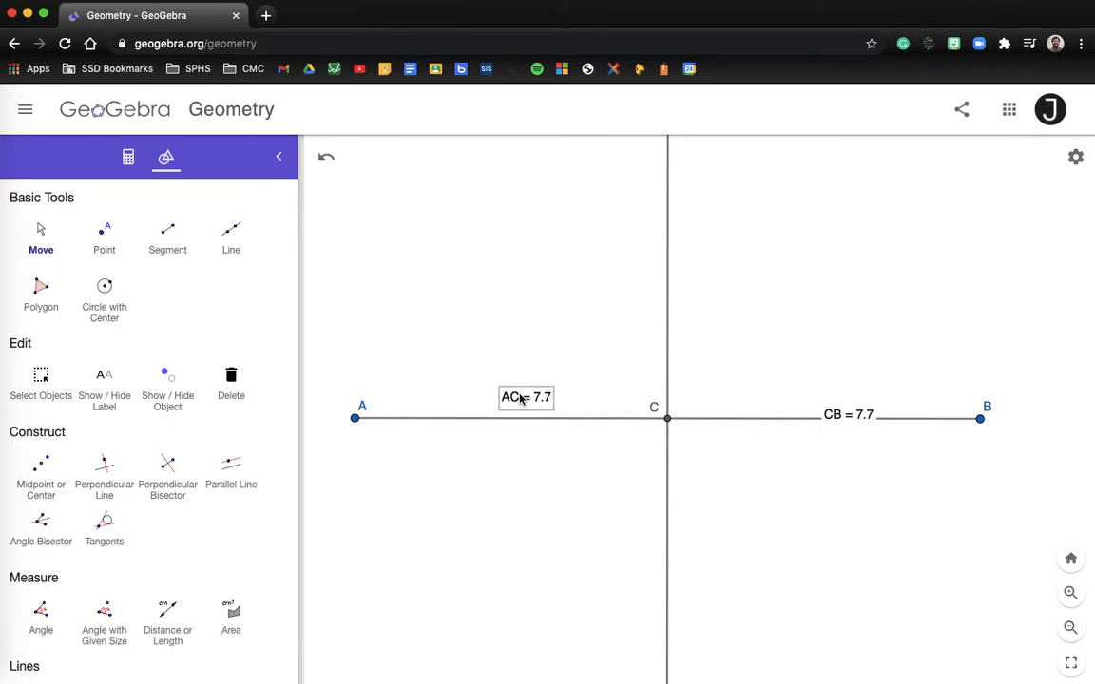
{"action": "left_click_drag", "start_coordinate": [852, 416], "coordinate": [859, 398]}
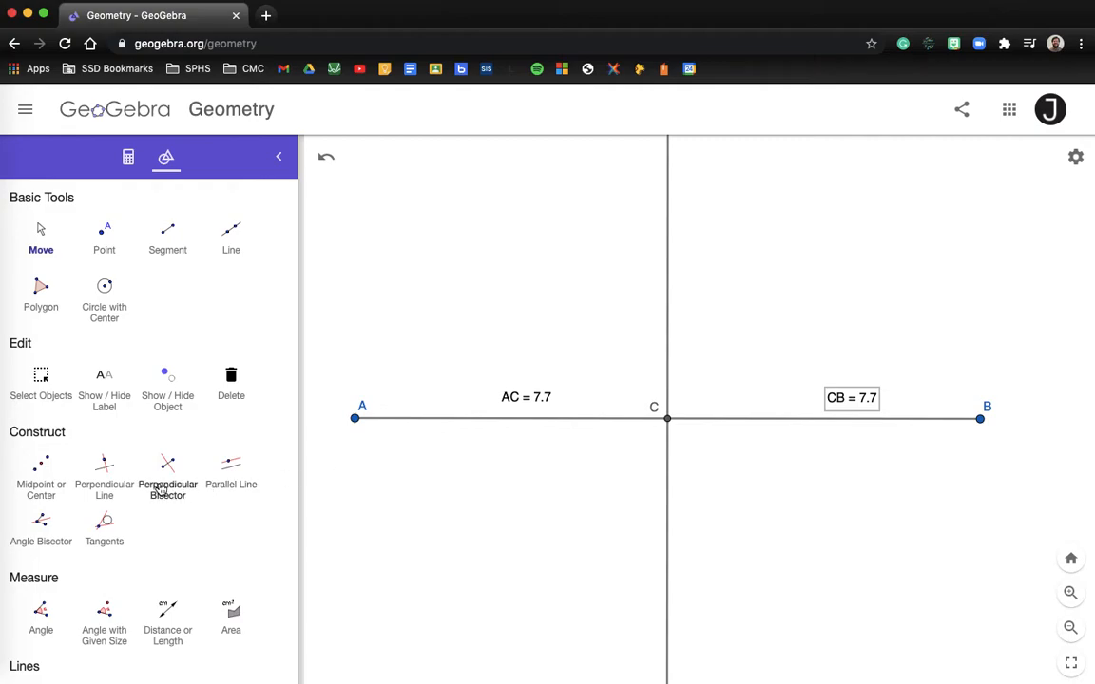
- Measure the 90° angle at C and move its label just above the marker
{"action": "scroll", "coordinate": [93, 523], "scroll_direction": "down", "scroll_amount": 1}
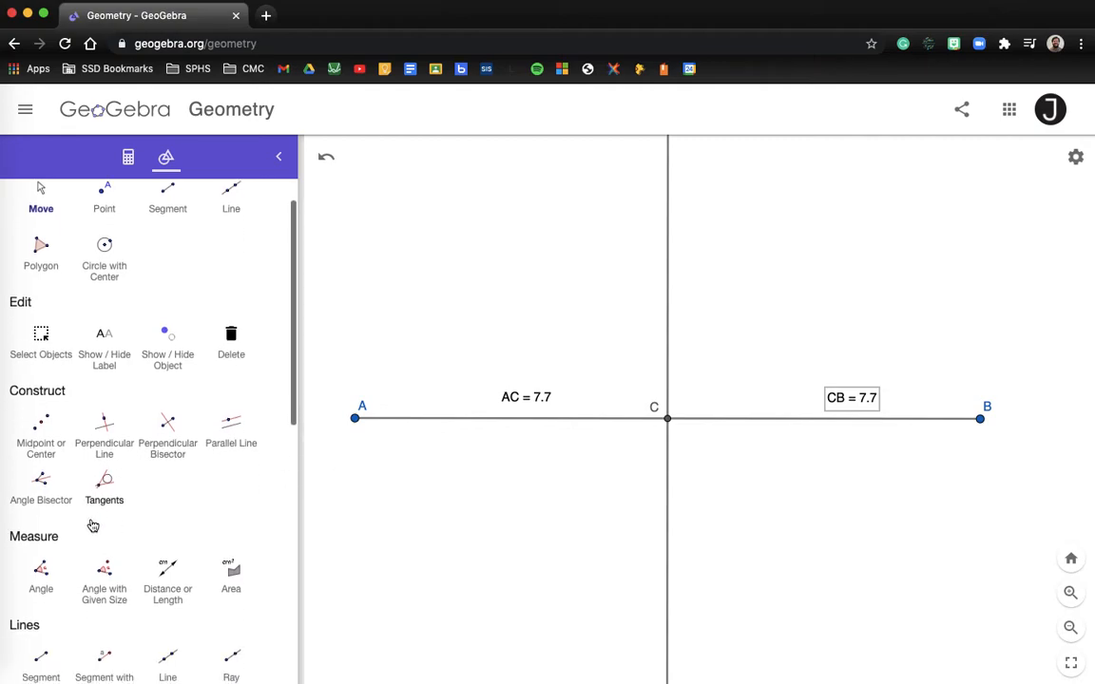
{"action": "left_click", "coordinate": [43, 570]}
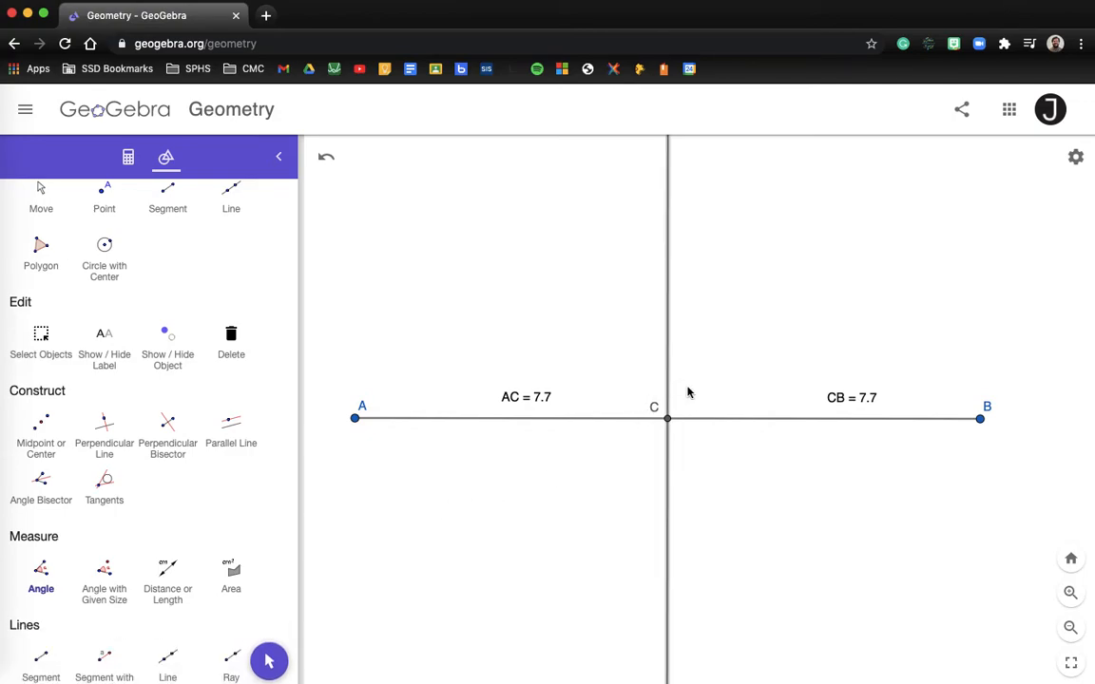
{"action": "left_click", "coordinate": [721, 420]}
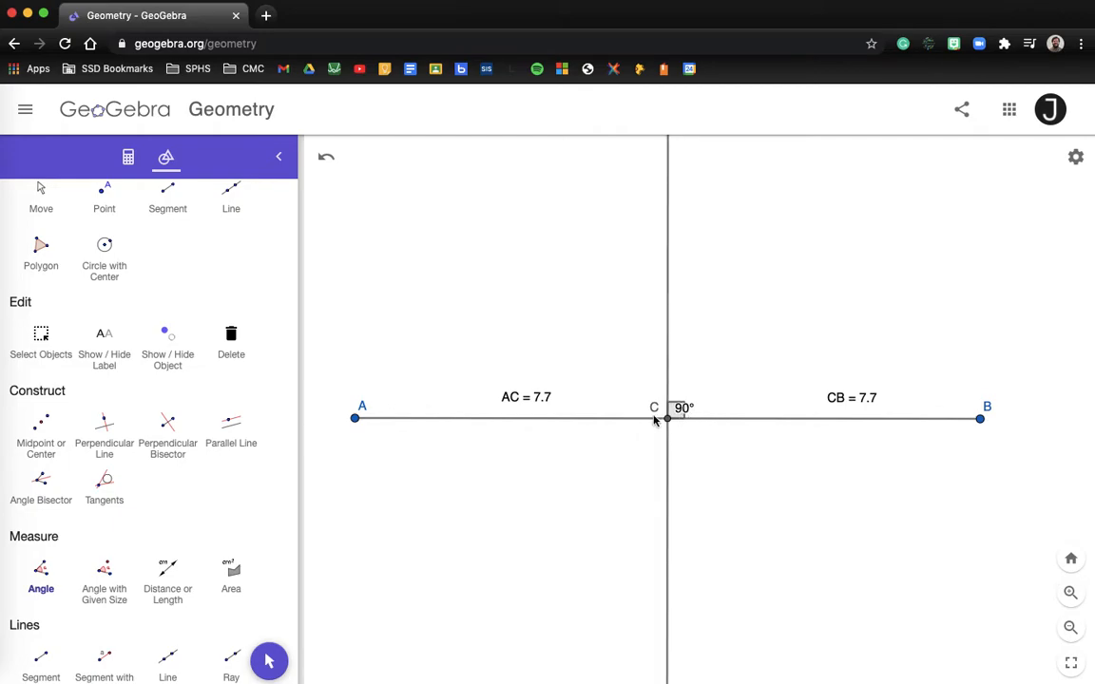
{"action": "left_click", "coordinate": [269, 660]}
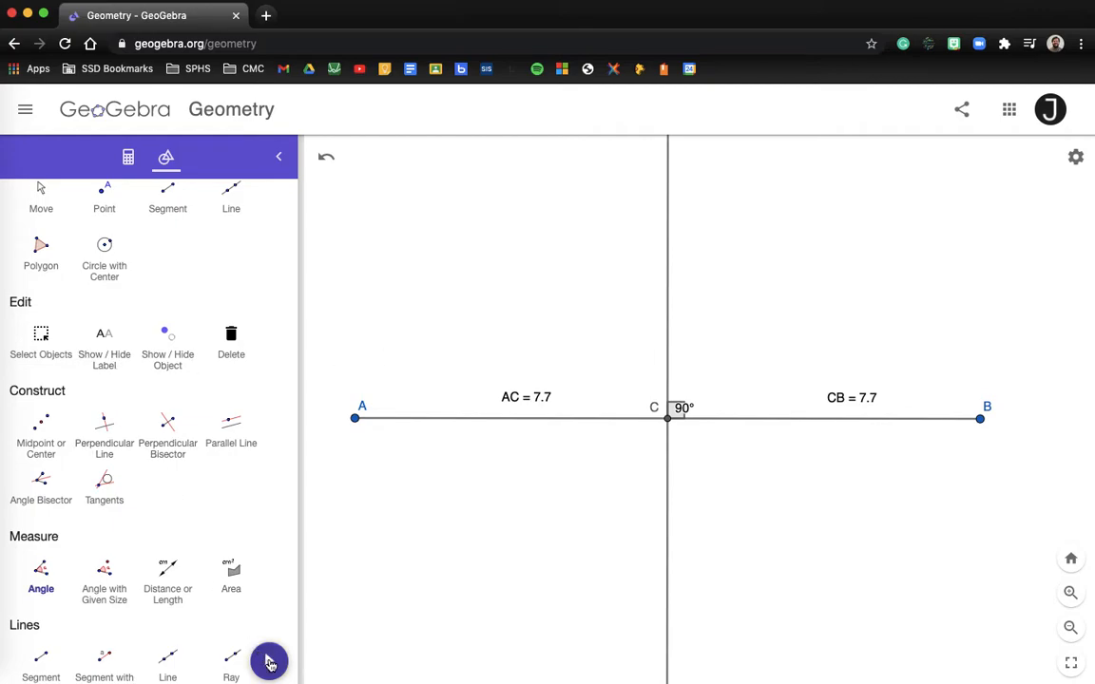
{"action": "left_click_drag", "start_coordinate": [698, 407], "coordinate": [708, 396]}
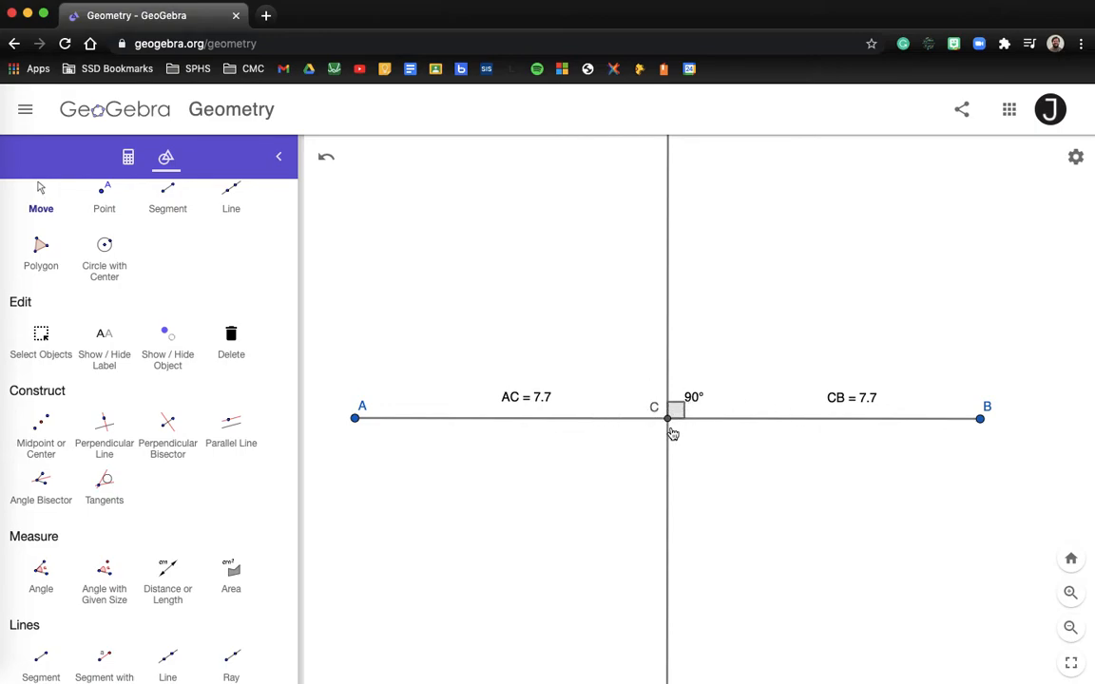
- Place point D on the bisector below C
{"action": "scroll", "coordinate": [740, 472], "scroll_direction": "down", "scroll_amount": 3}
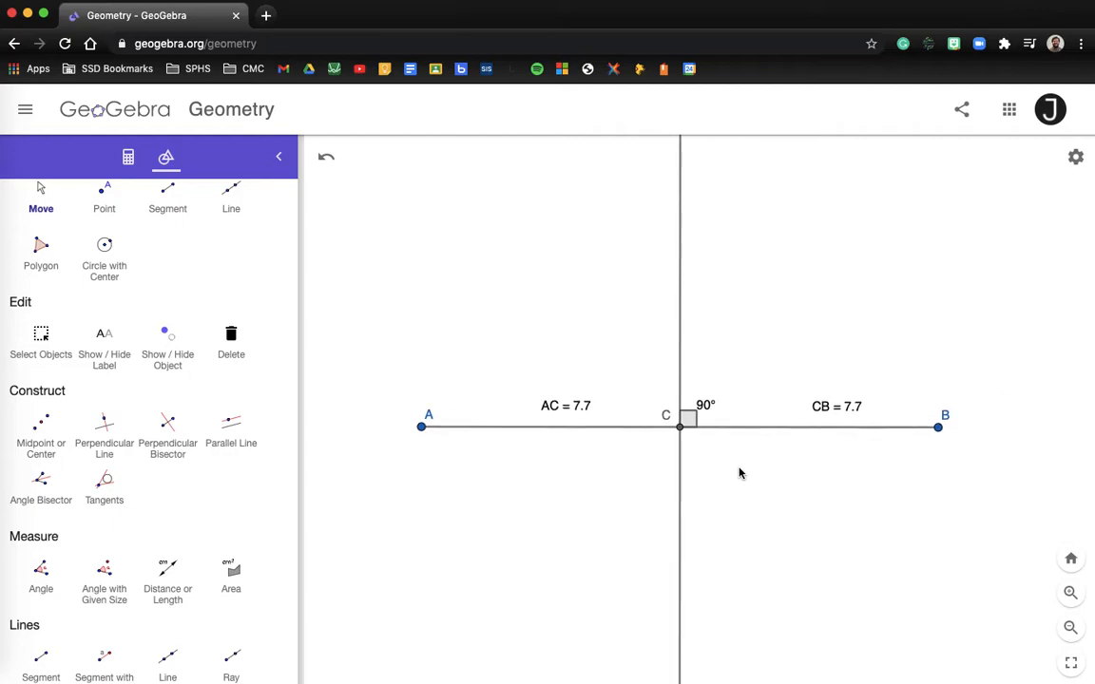
{"action": "left_click_drag", "start_coordinate": [736, 476], "coordinate": [698, 421]}
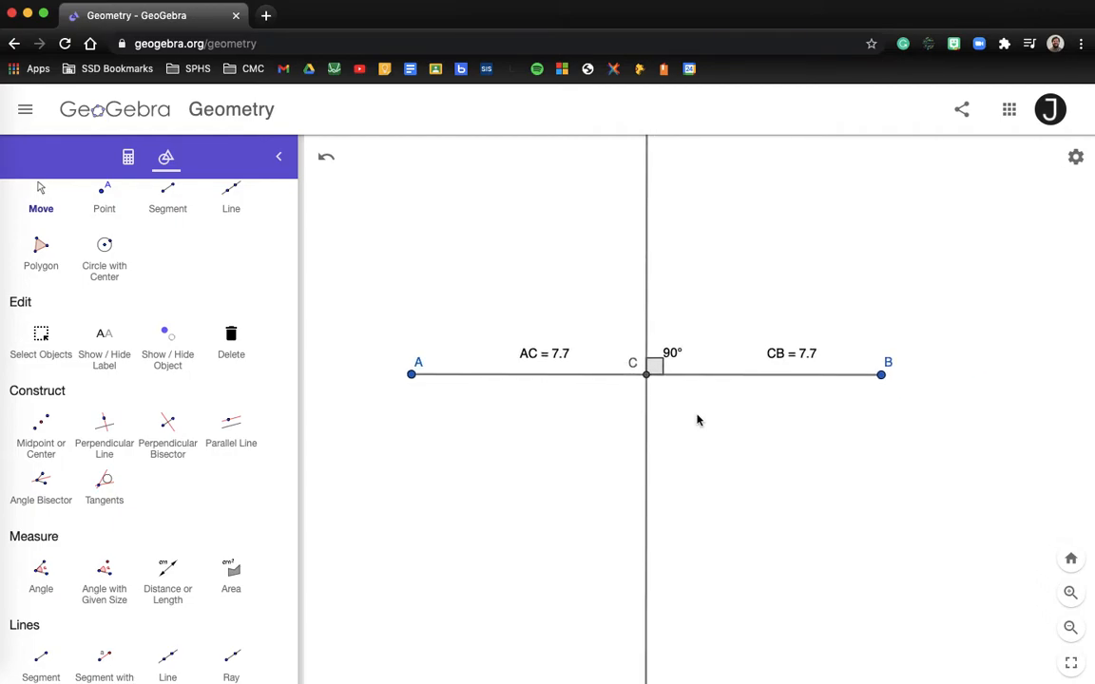
{"action": "scroll", "coordinate": [219, 345], "scroll_direction": "up", "scroll_amount": 1}
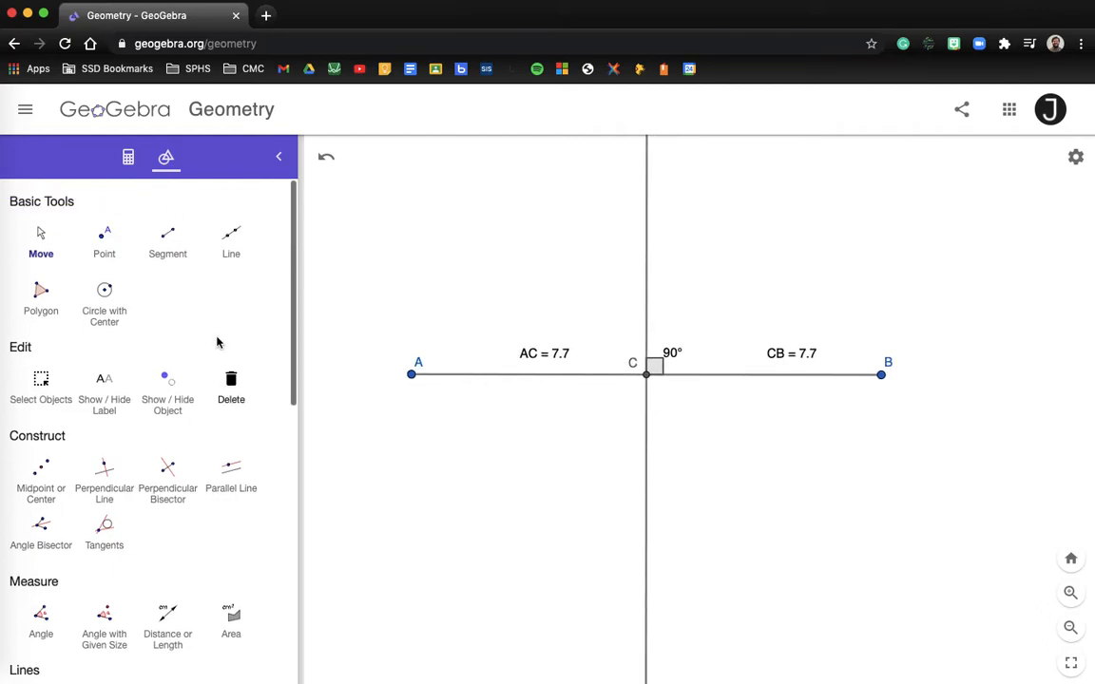
{"action": "left_click", "coordinate": [106, 255]}
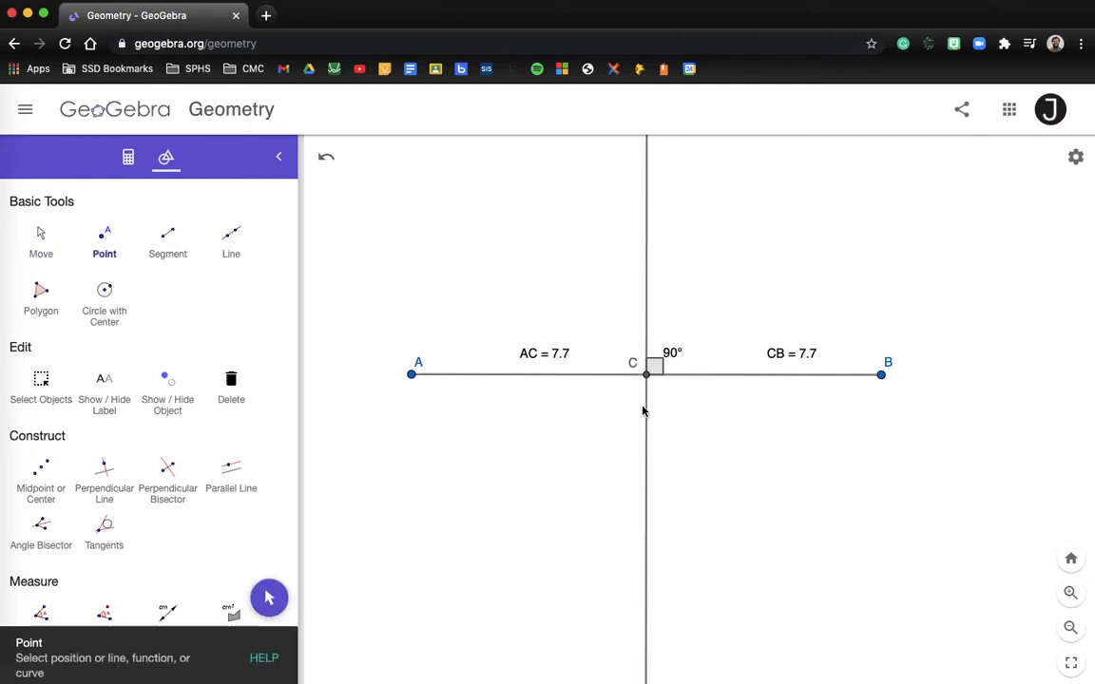
{"action": "left_click", "coordinate": [646, 474]}
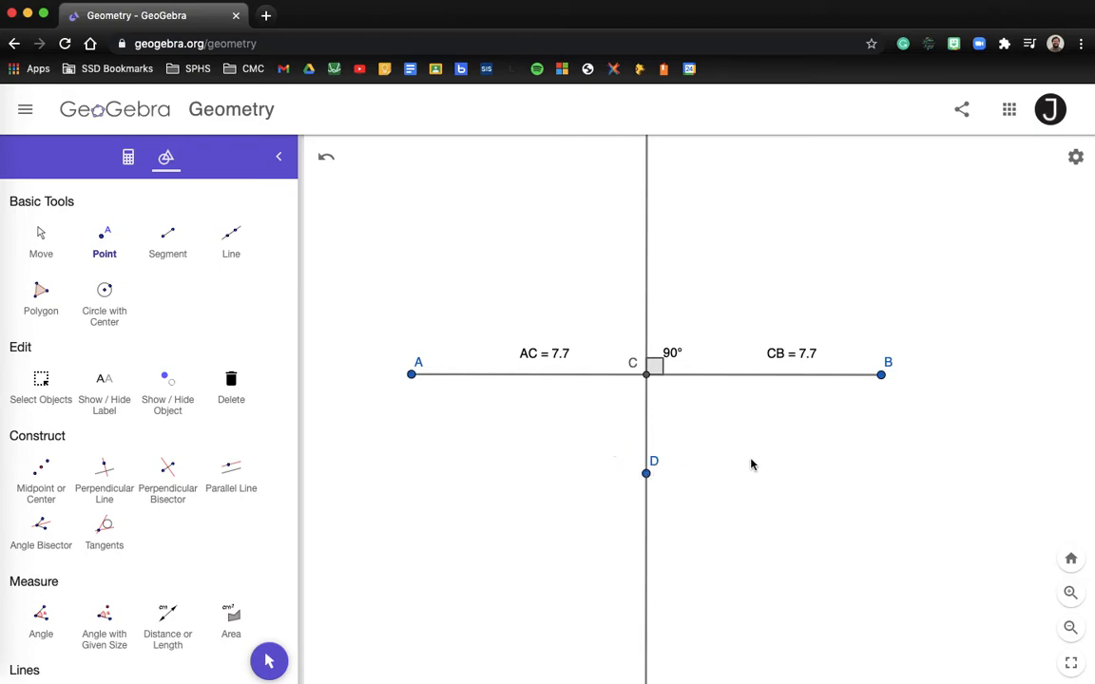
- Place points E and F on the bisector above C, F near the top
{"action": "left_click", "coordinate": [42, 238]}
{"action": "left_click_drag", "start_coordinate": [454, 237], "coordinate": [477, 414]}
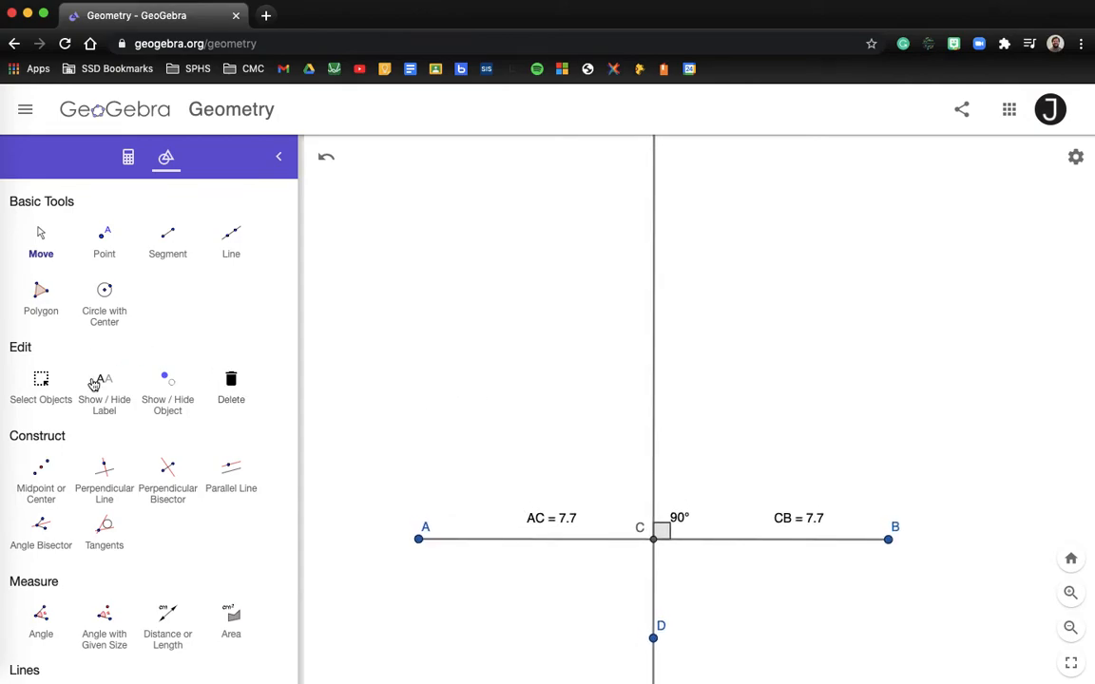
{"action": "left_click", "coordinate": [107, 239]}
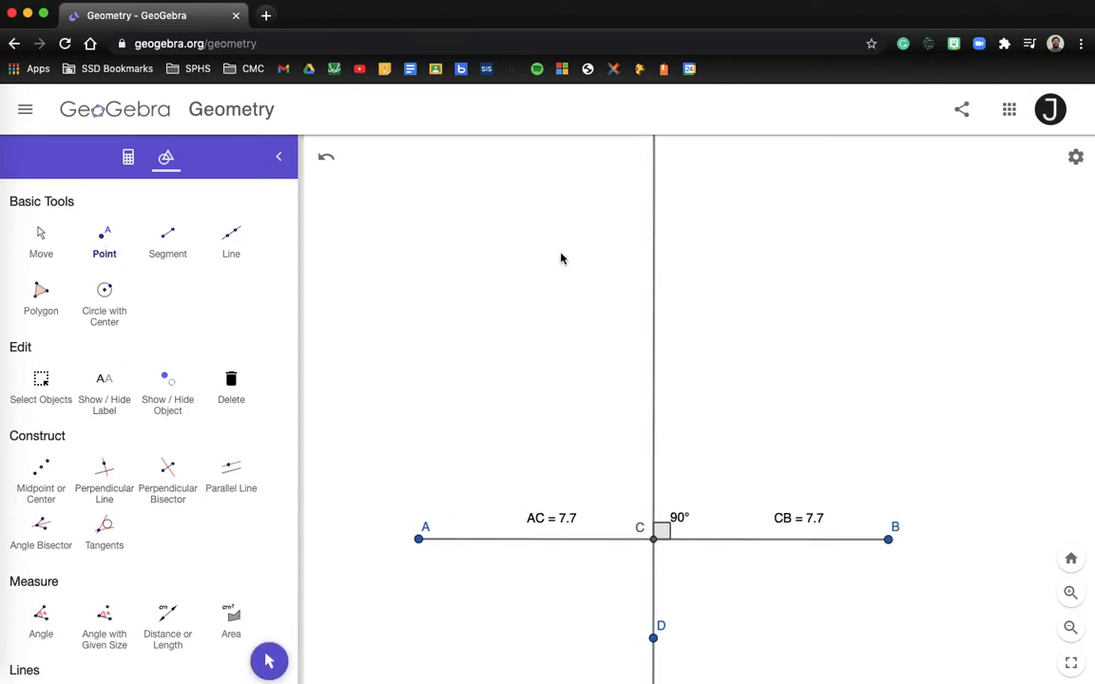
{"action": "left_click", "coordinate": [654, 283]}
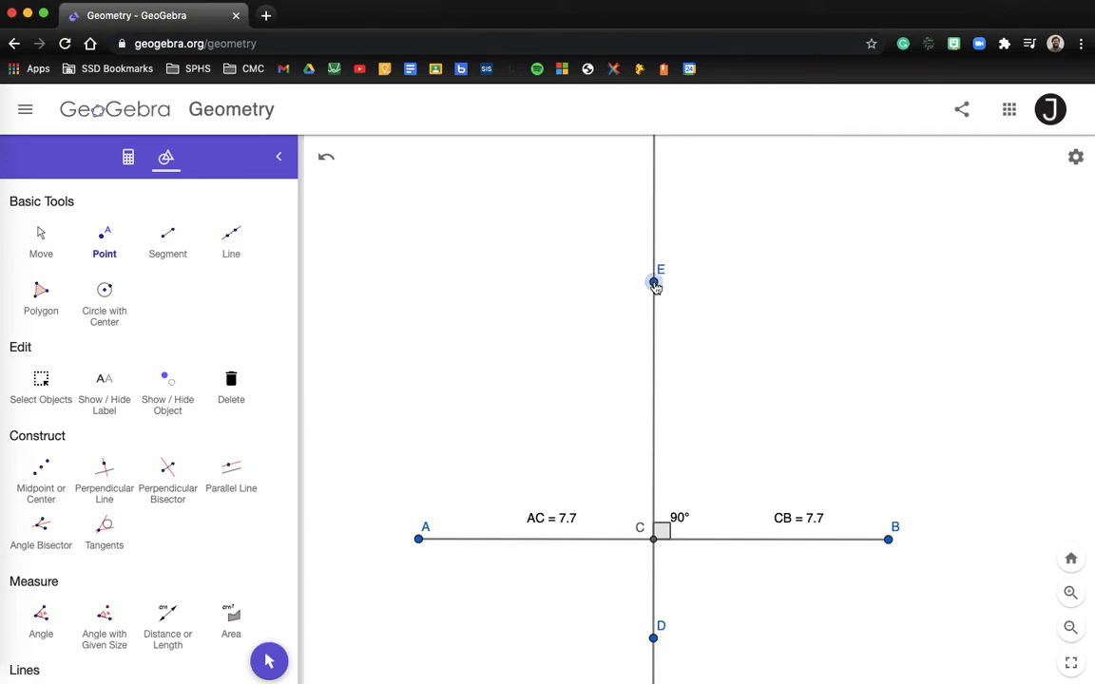
{"action": "left_click", "coordinate": [655, 155]}
{"action": "scroll", "coordinate": [718, 285], "scroll_direction": "down", "scroll_amount": 1}
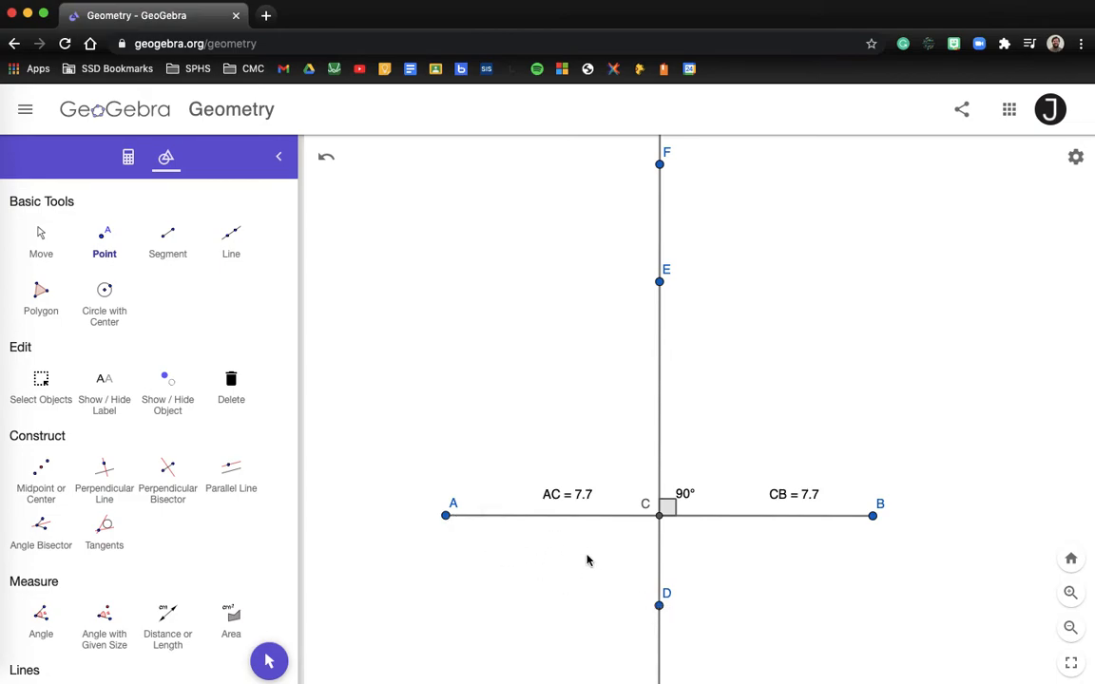
- Draw segments DA, DB, EA, EB, FA and FB
{"action": "left_click", "coordinate": [170, 244]}
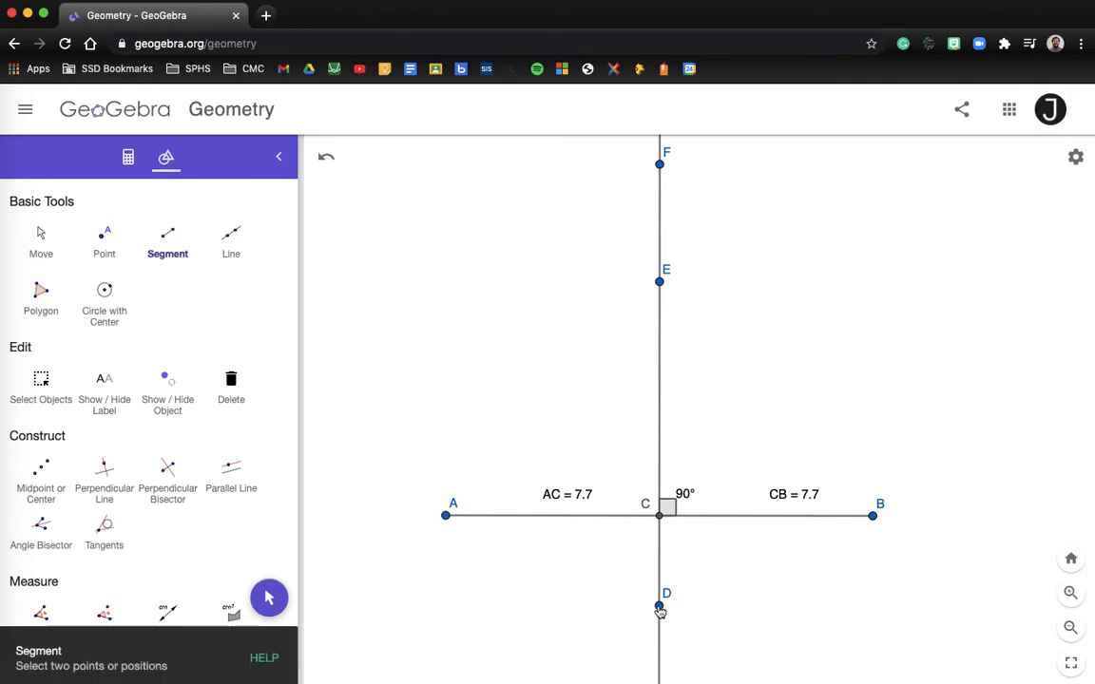
{"action": "left_click", "coordinate": [447, 519]}
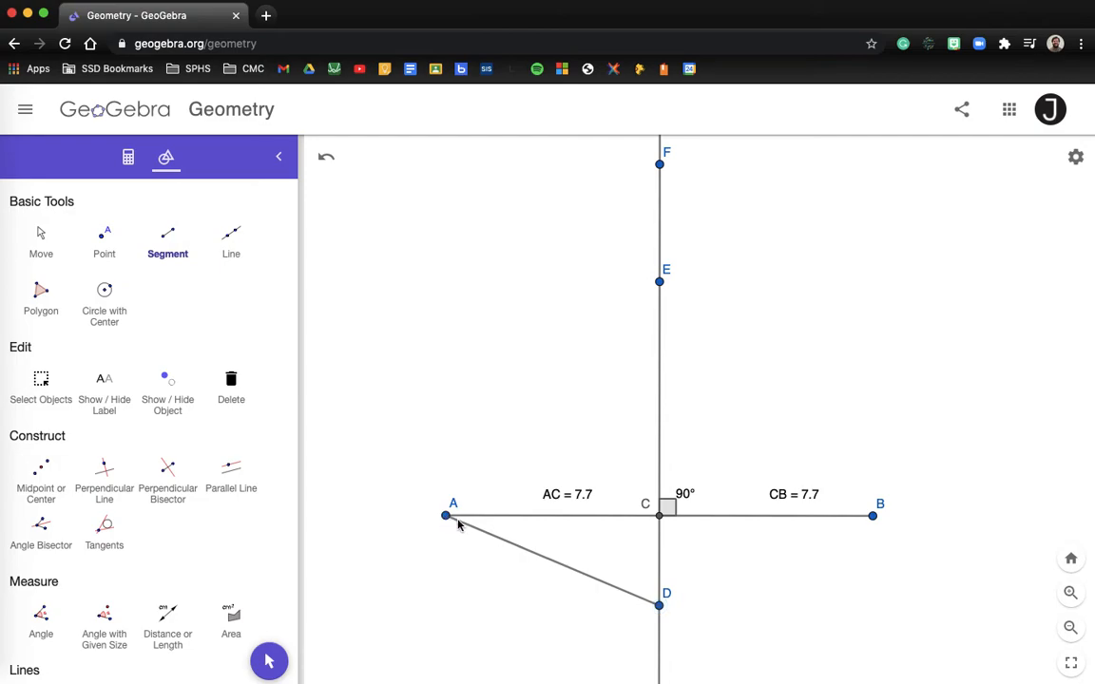
{"action": "left_click", "coordinate": [660, 606]}
{"action": "left_click", "coordinate": [874, 517]}
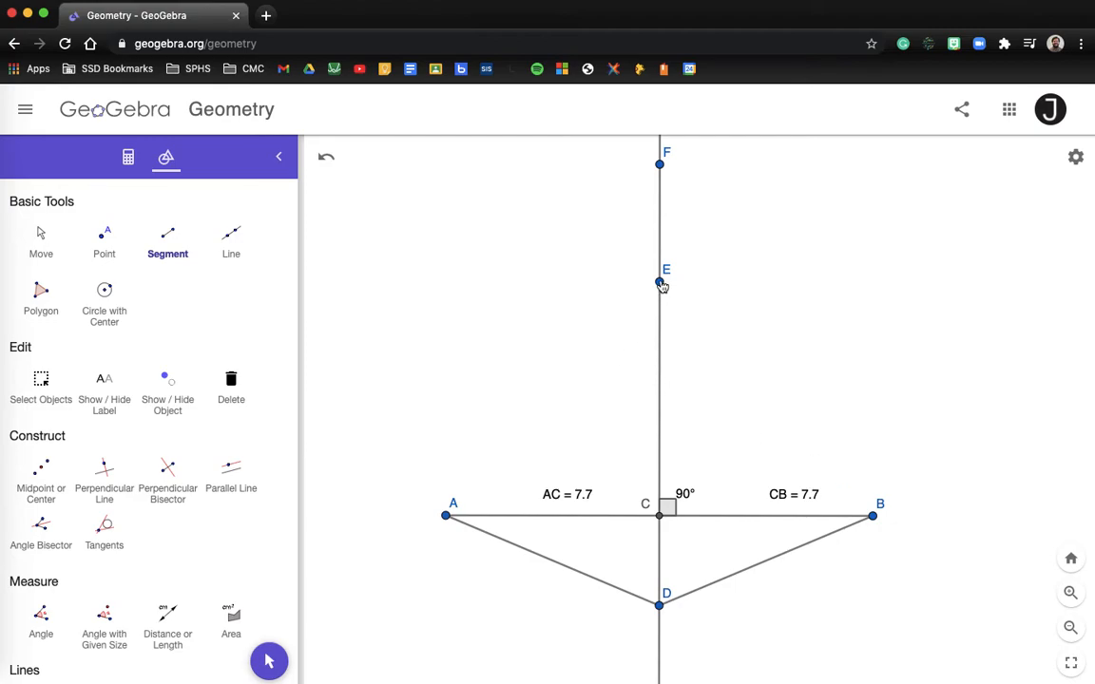
{"action": "left_click", "coordinate": [660, 282]}
{"action": "left_click", "coordinate": [447, 516]}
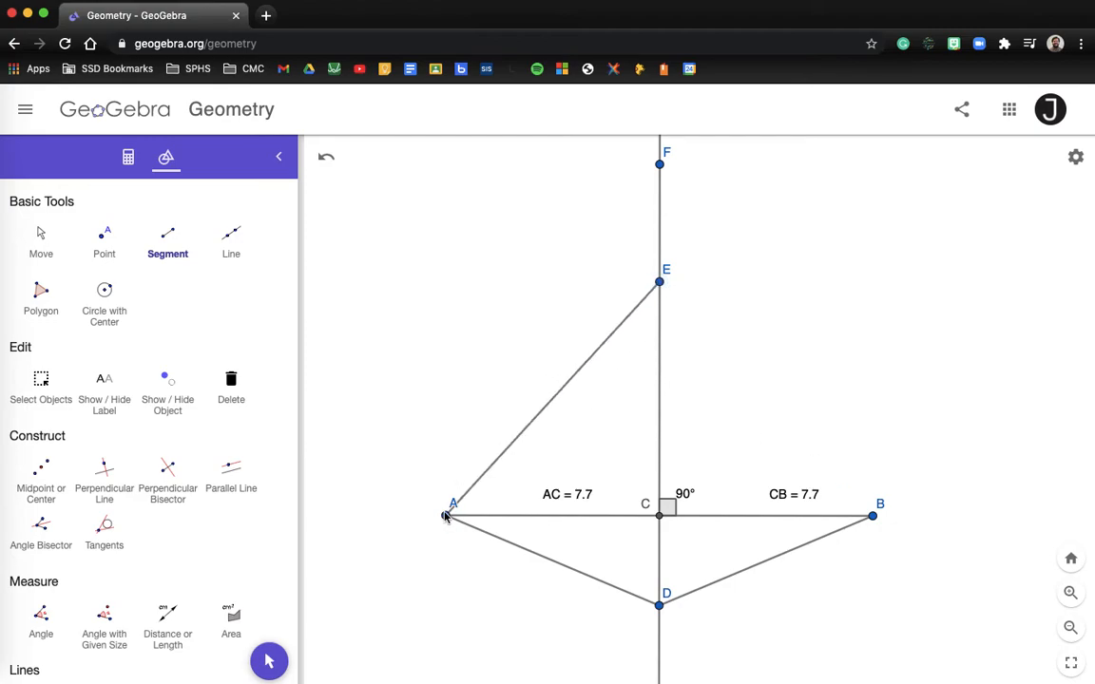
{"action": "left_click", "coordinate": [663, 284]}
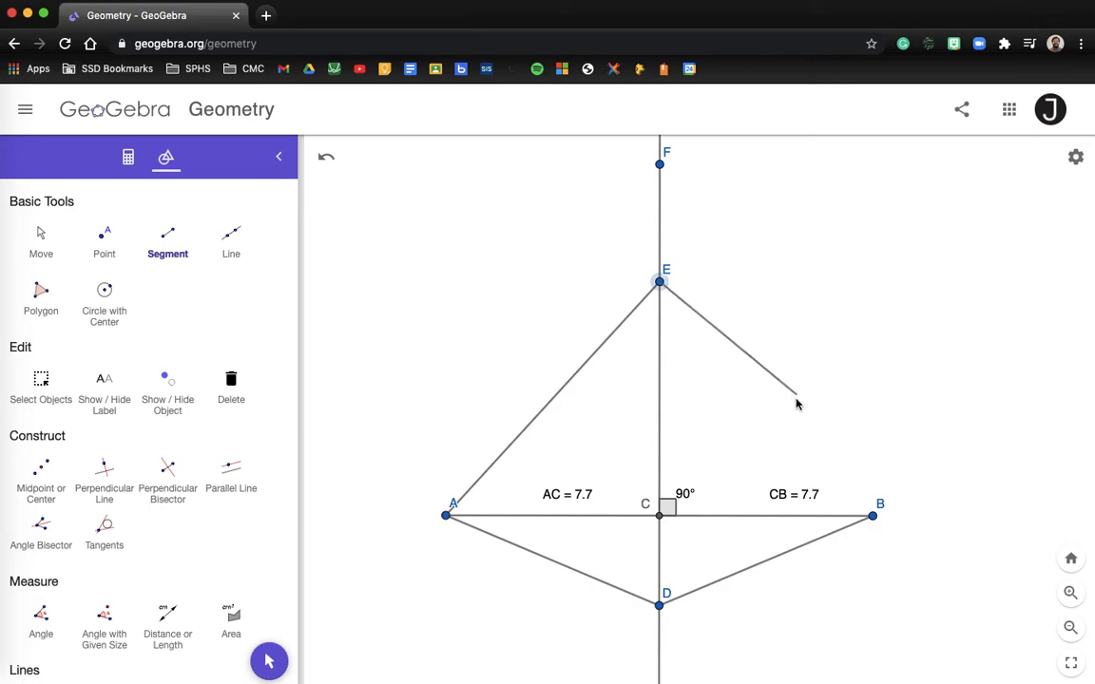
{"action": "left_click", "coordinate": [872, 516]}
{"action": "left_click", "coordinate": [659, 164]}
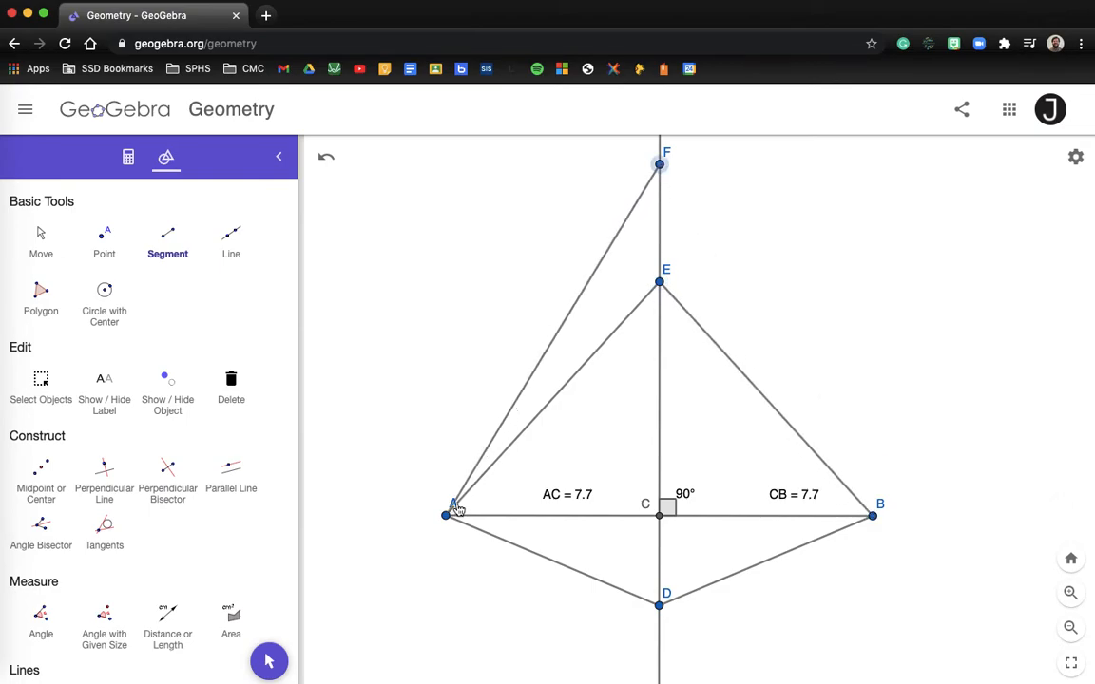
{"action": "left_click", "coordinate": [448, 516]}
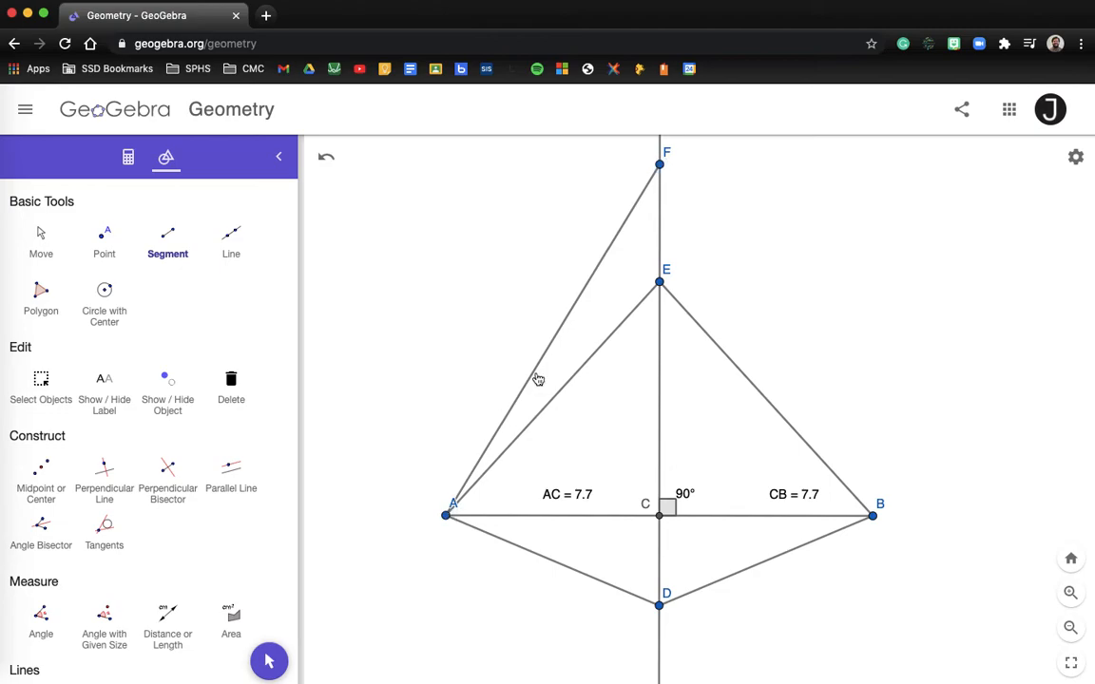
{"action": "left_click", "coordinate": [662, 166]}
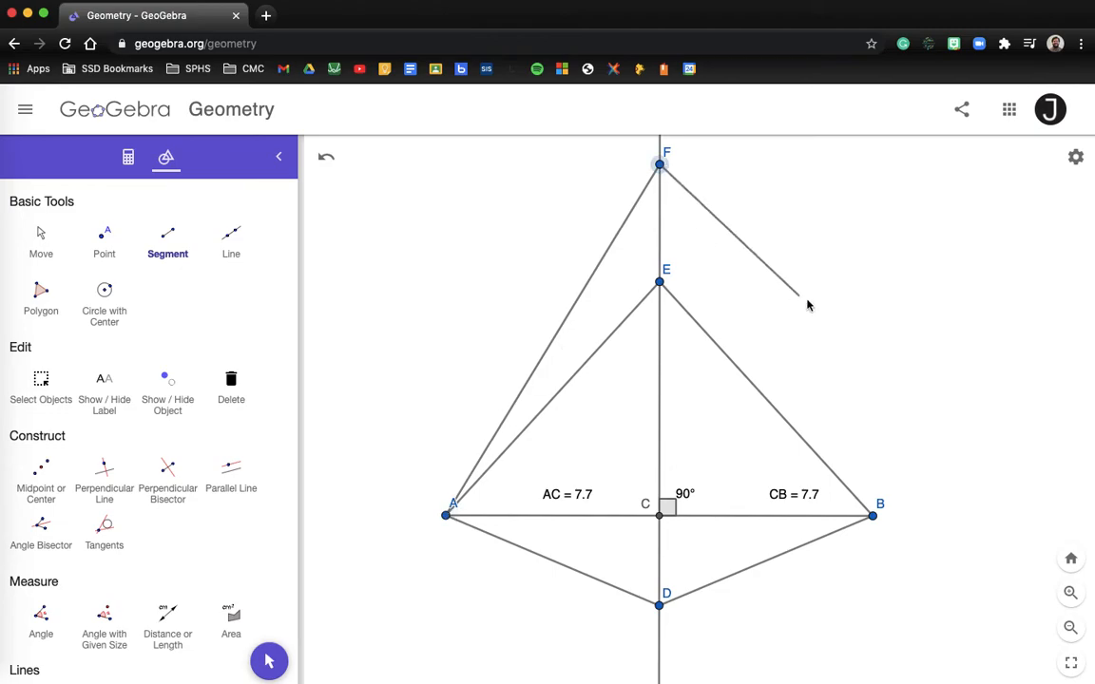
{"action": "left_click", "coordinate": [873, 515]}
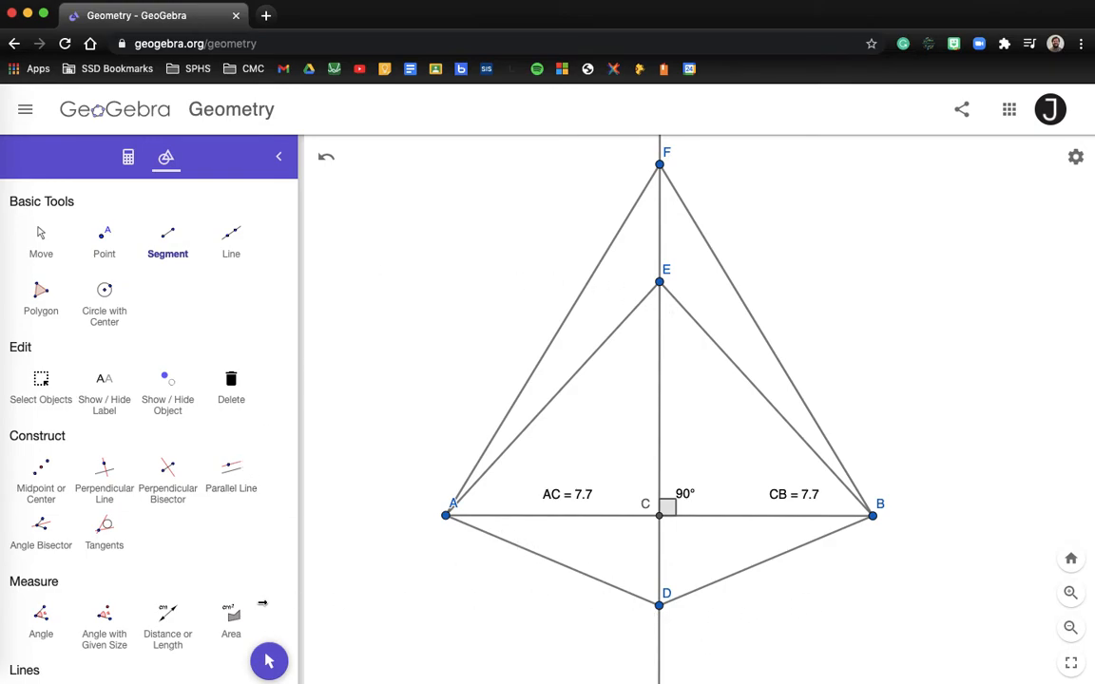
- Measure distances AD and BD, both 8.4
{"action": "left_click", "coordinate": [168, 617]}
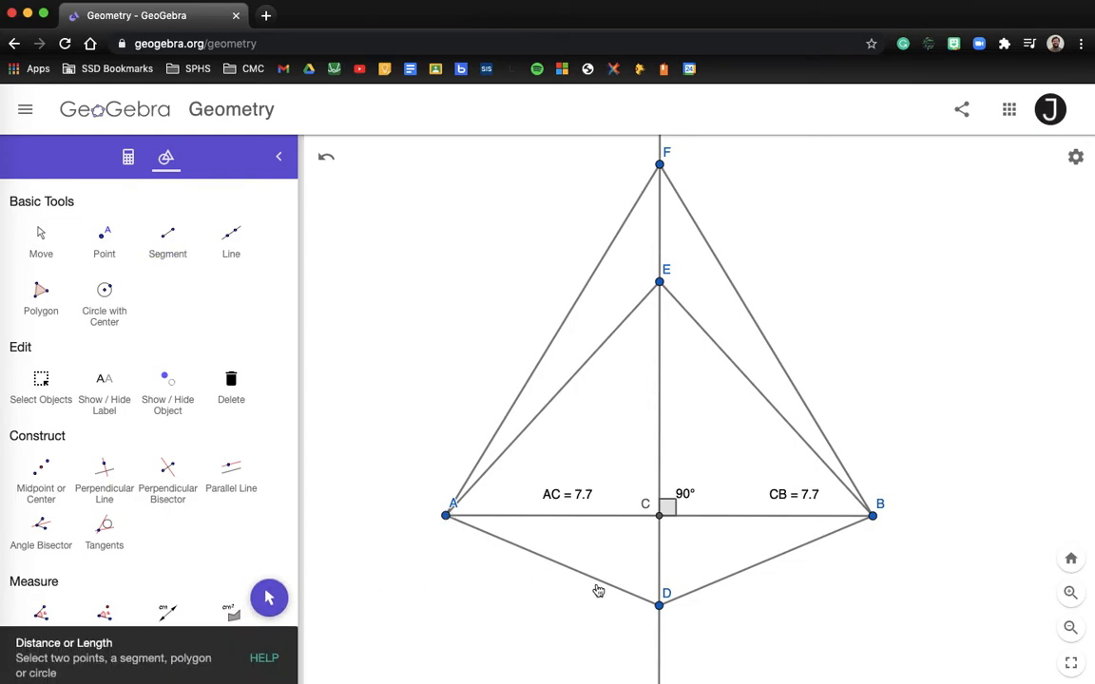
{"action": "left_click", "coordinate": [446, 515]}
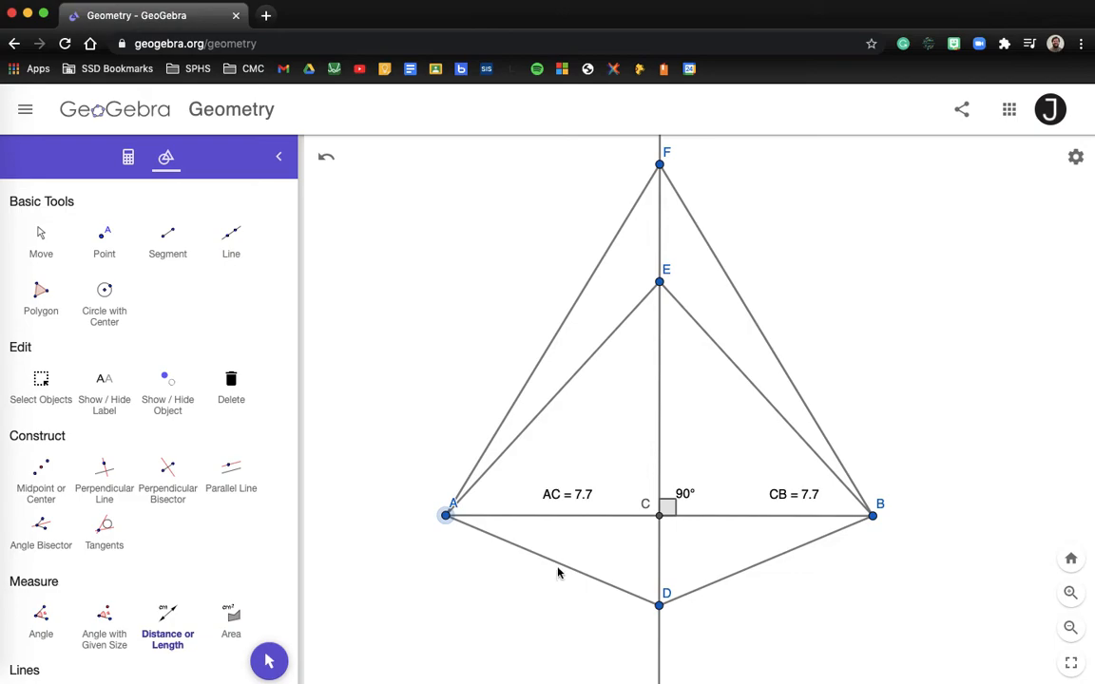
{"action": "left_click", "coordinate": [660, 605]}
{"action": "left_click", "coordinate": [873, 516]}
{"action": "left_click", "coordinate": [660, 605]}
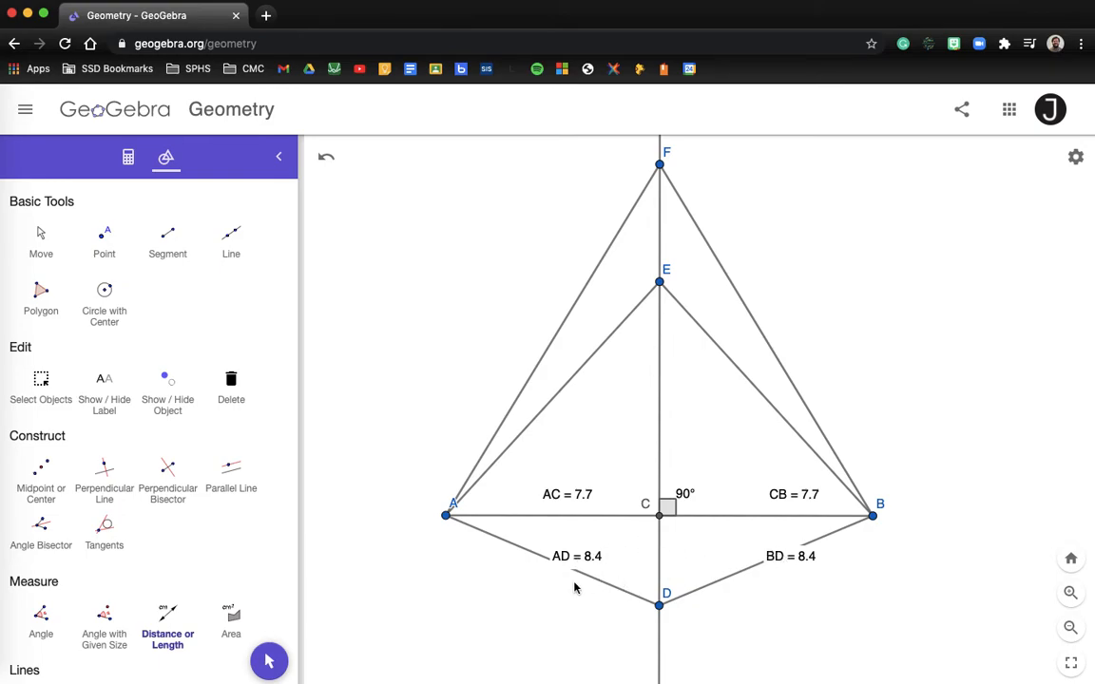
- Measure AE and BE, both 11.5, and reposition their labels beside the segments
{"action": "left_click", "coordinate": [446, 515]}
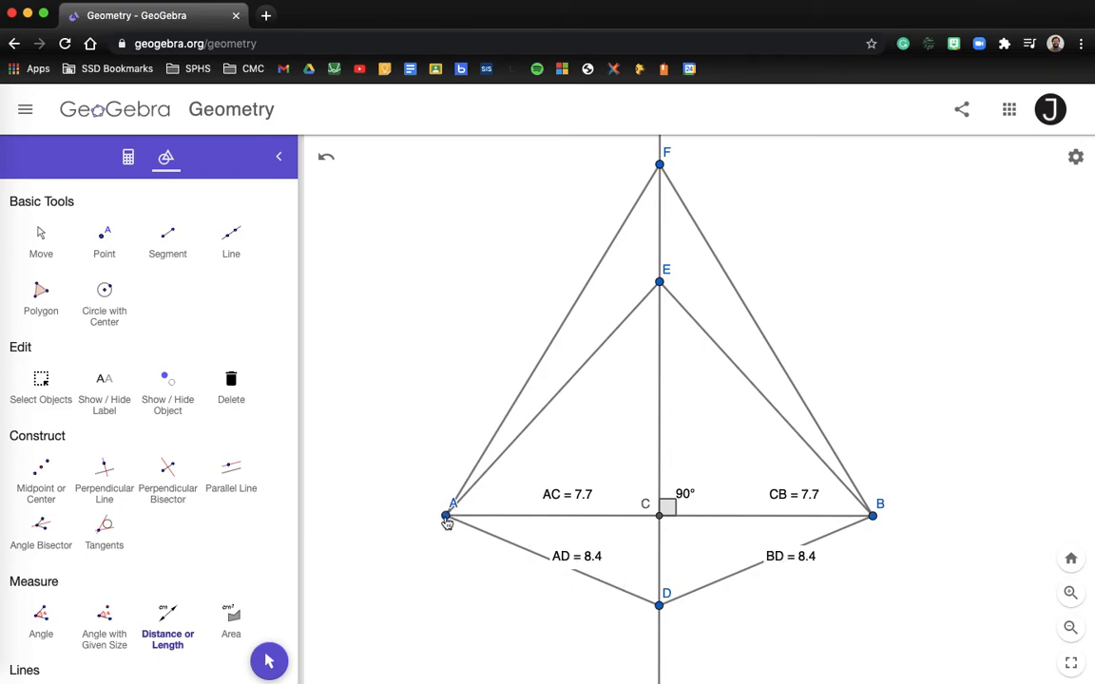
{"action": "left_click", "coordinate": [661, 286]}
{"action": "left_click", "coordinate": [872, 515]}
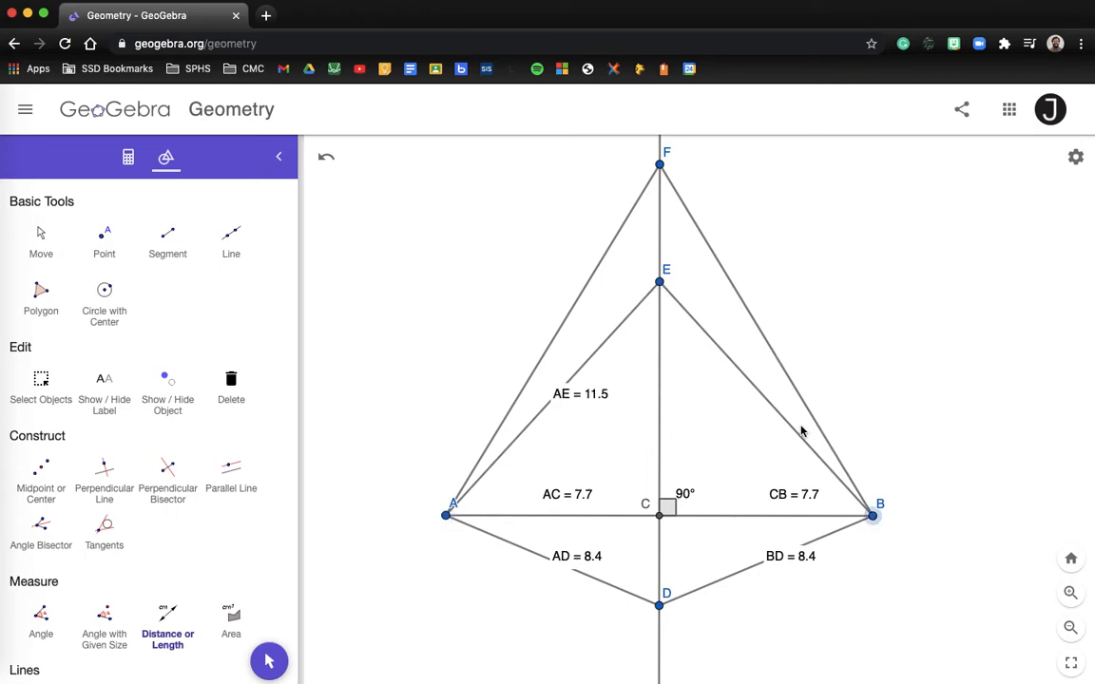
{"action": "left_click", "coordinate": [659, 283]}
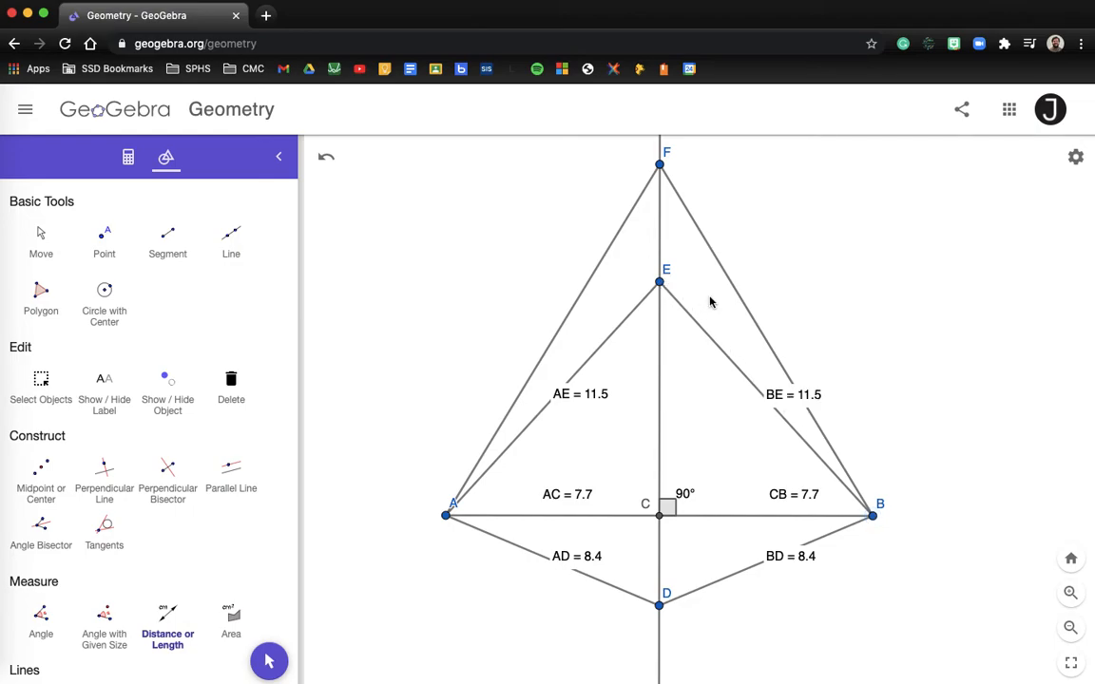
{"action": "left_click", "coordinate": [43, 220]}
{"action": "left_click_drag", "start_coordinate": [574, 397], "coordinate": [595, 399]}
{"action": "left_click_drag", "start_coordinate": [788, 408], "coordinate": [721, 406]}
{"action": "left_click", "coordinate": [687, 373]}
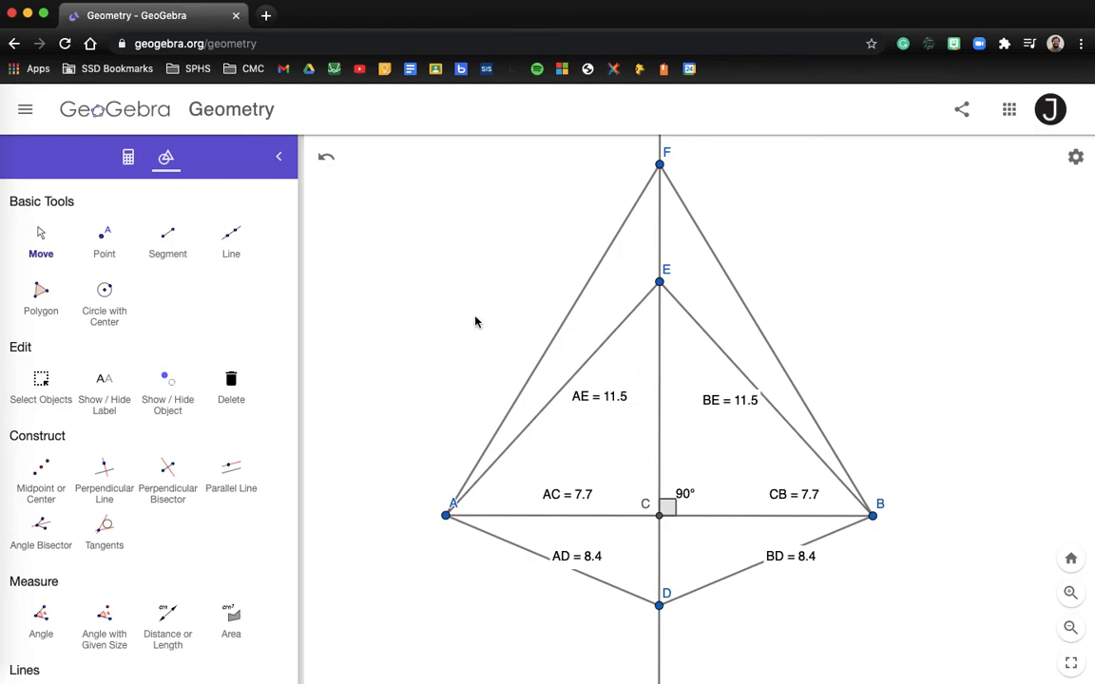
- Measure AF and BF, both 14.9
{"action": "left_click", "coordinate": [167, 613]}
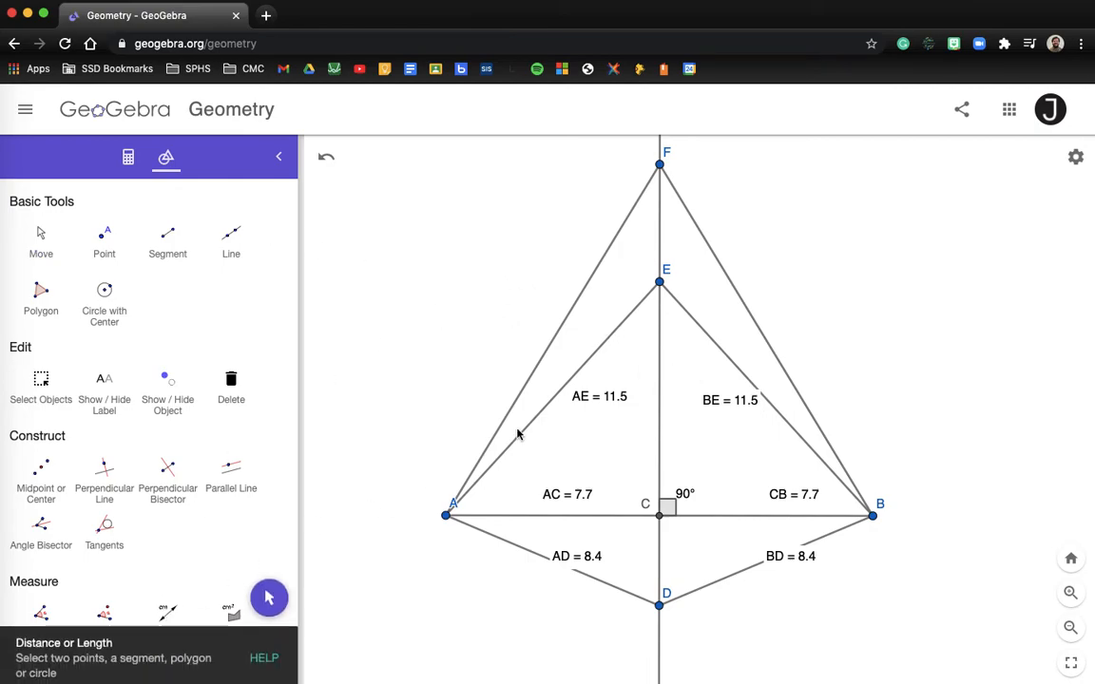
{"action": "left_click", "coordinate": [450, 513]}
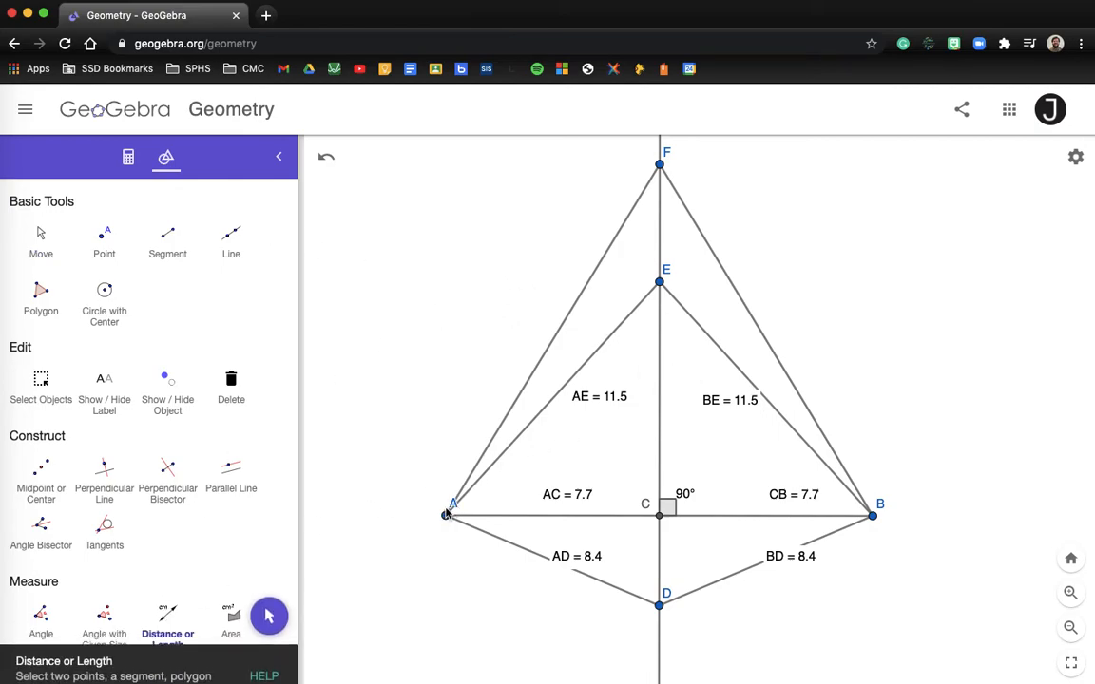
{"action": "left_click", "coordinate": [661, 165]}
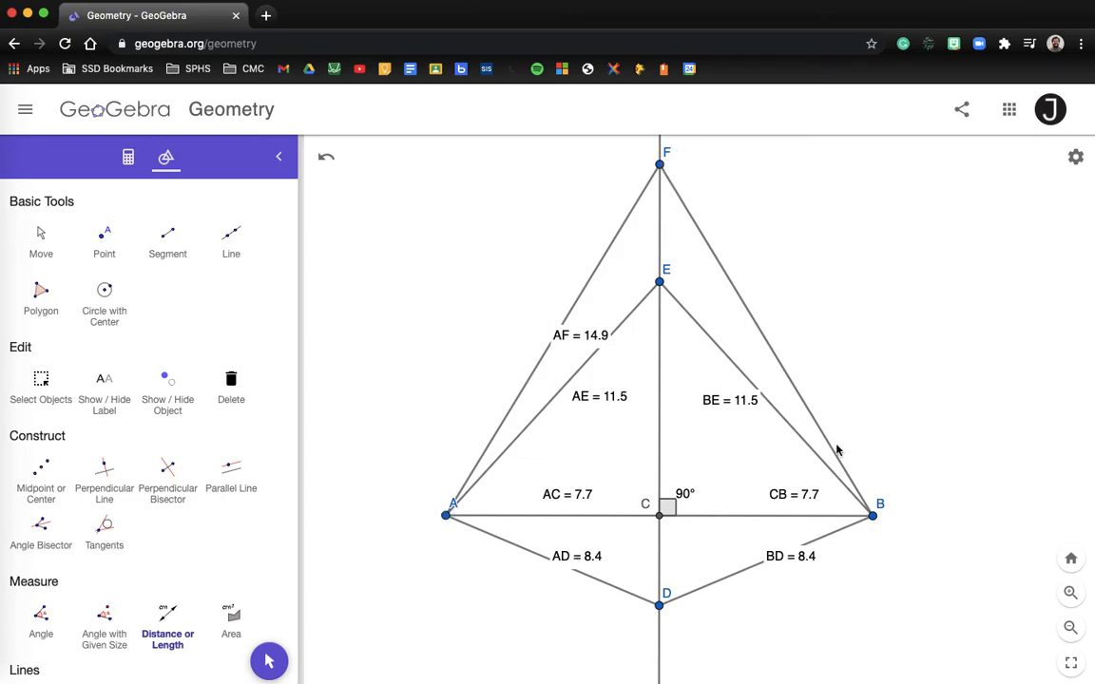
{"action": "left_click", "coordinate": [873, 515]}
{"action": "left_click", "coordinate": [660, 165]}
- Move the AF and BF (14.9) and BE and AE (11.5) labels beside their segments
{"action": "left_click", "coordinate": [45, 242]}
{"action": "left_click_drag", "start_coordinate": [592, 336], "coordinate": [533, 322]}
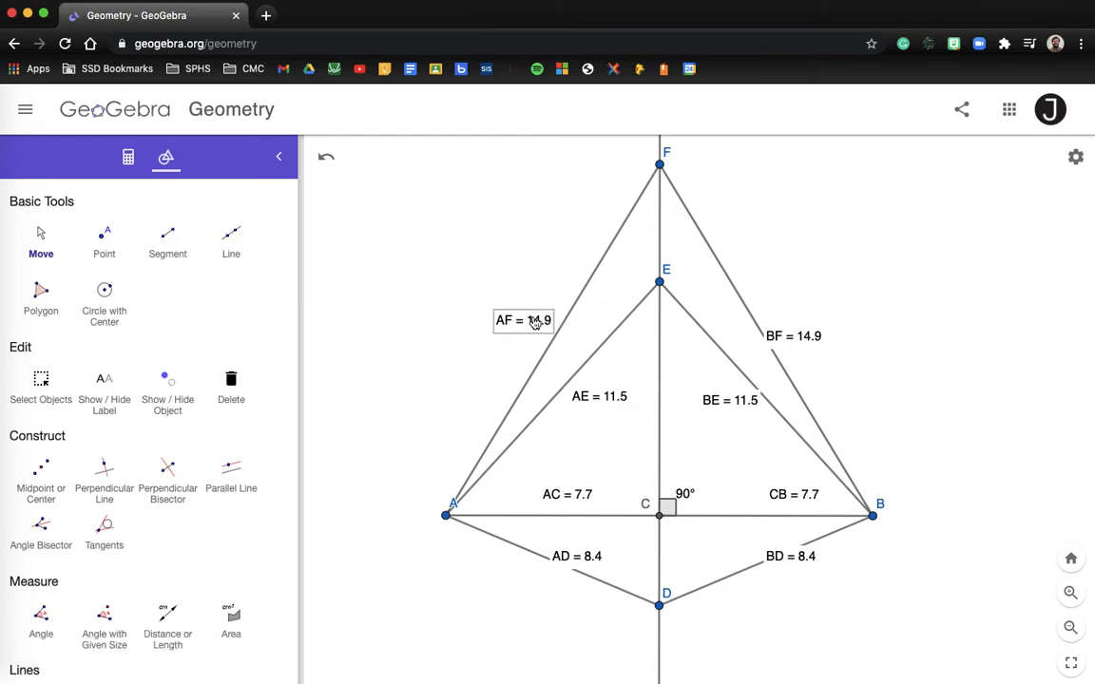
{"action": "left_click_drag", "start_coordinate": [805, 338], "coordinate": [817, 328]}
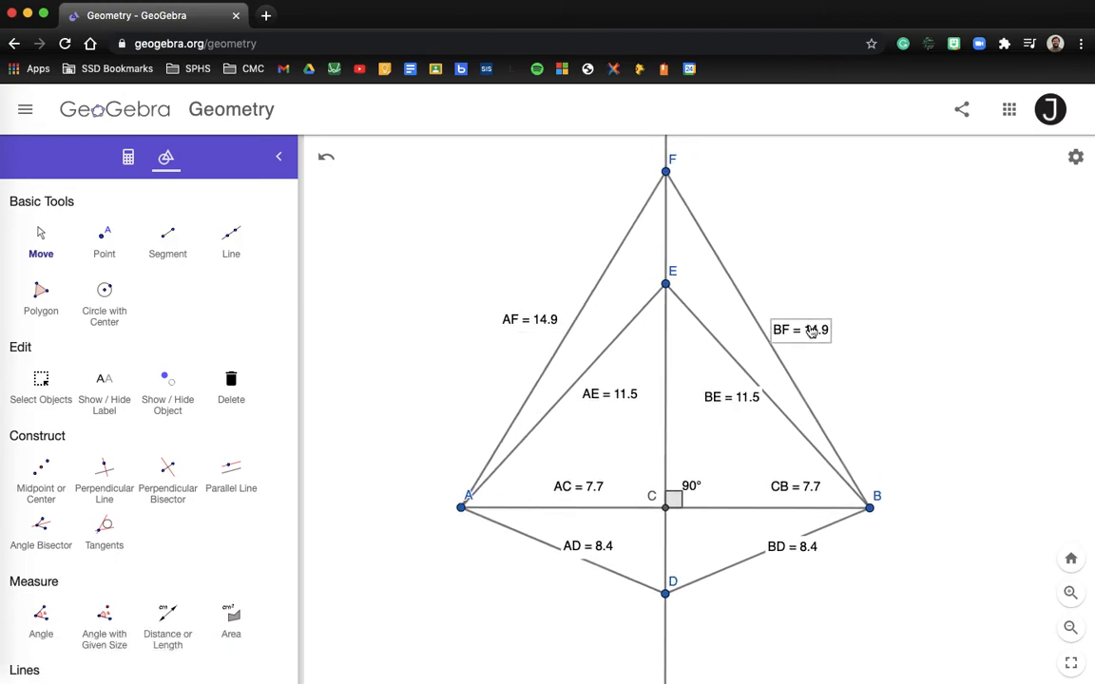
{"action": "left_click_drag", "start_coordinate": [723, 403], "coordinate": [725, 408]}
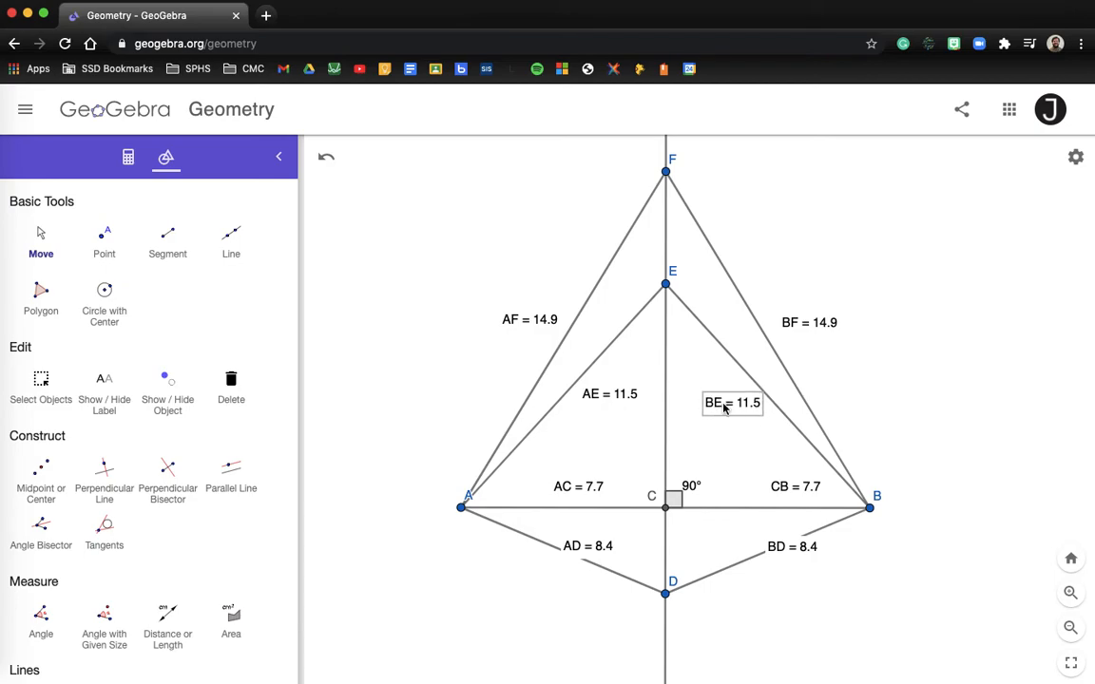
{"action": "left_click_drag", "start_coordinate": [607, 397], "coordinate": [597, 403]}
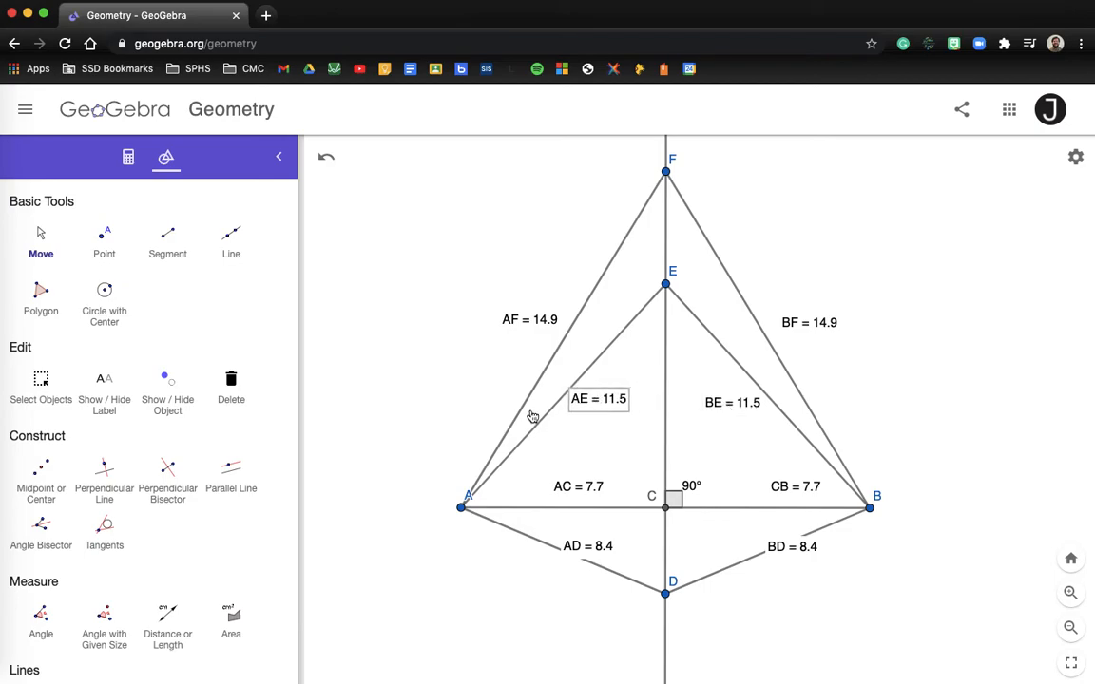
{"action": "left_click", "coordinate": [436, 435]}
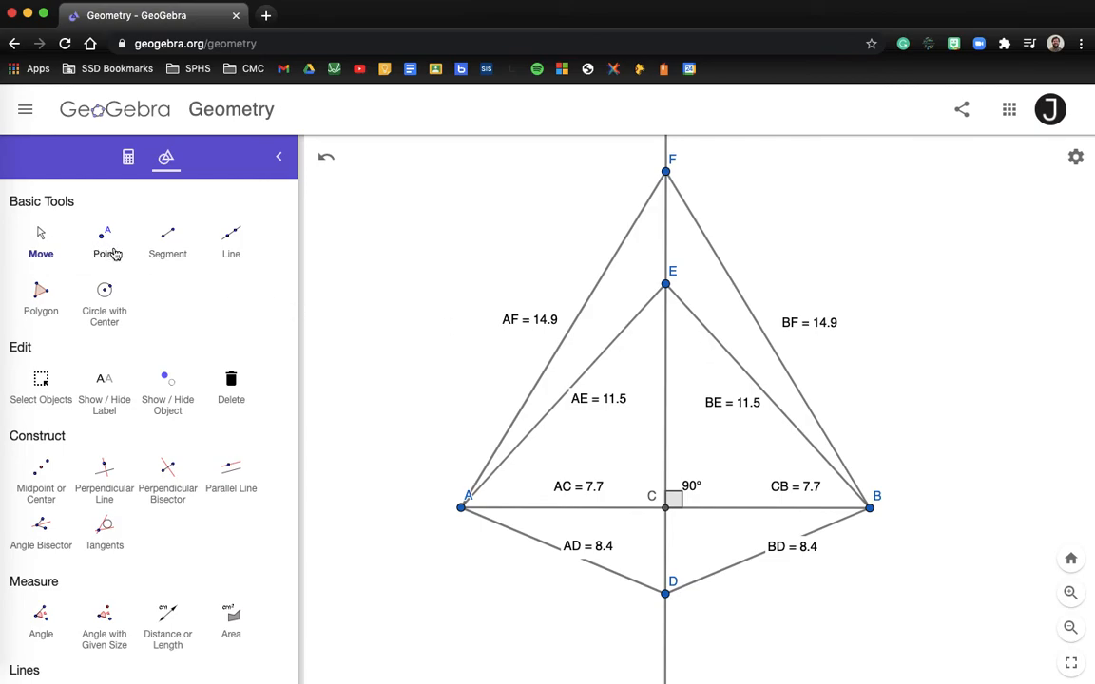
- Place a text box at the canvas top-left reading 'Name' with 'Date' on the next line
{"action": "scroll", "coordinate": [98, 448], "scroll_direction": "down", "scroll_amount": 10}
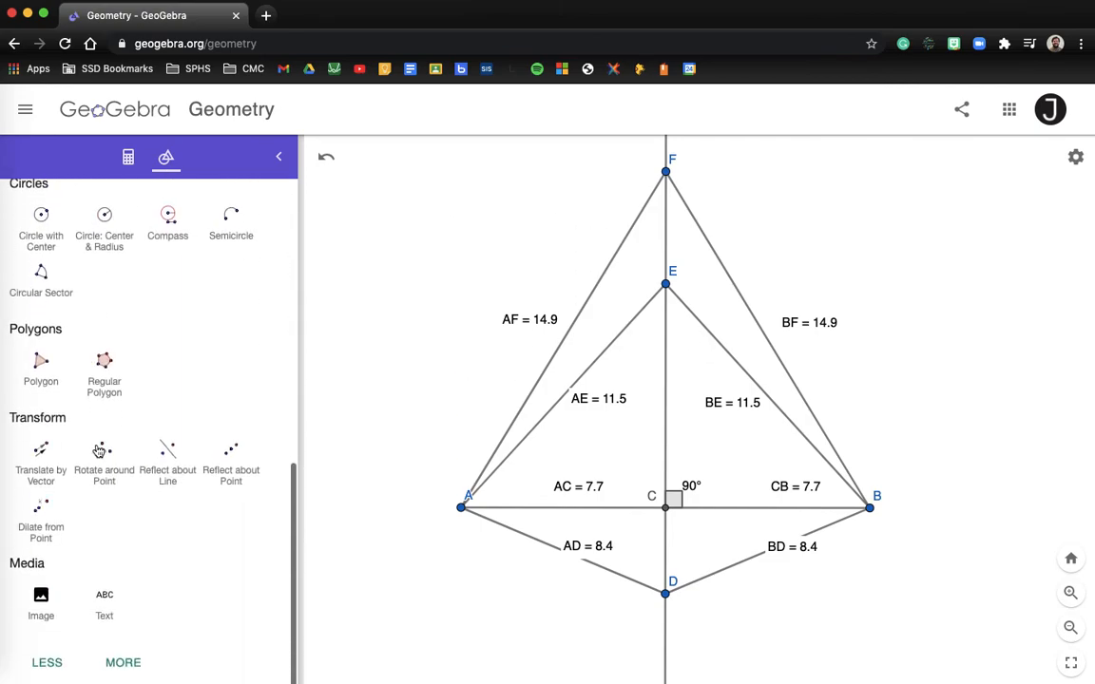
{"action": "left_click", "coordinate": [109, 599]}
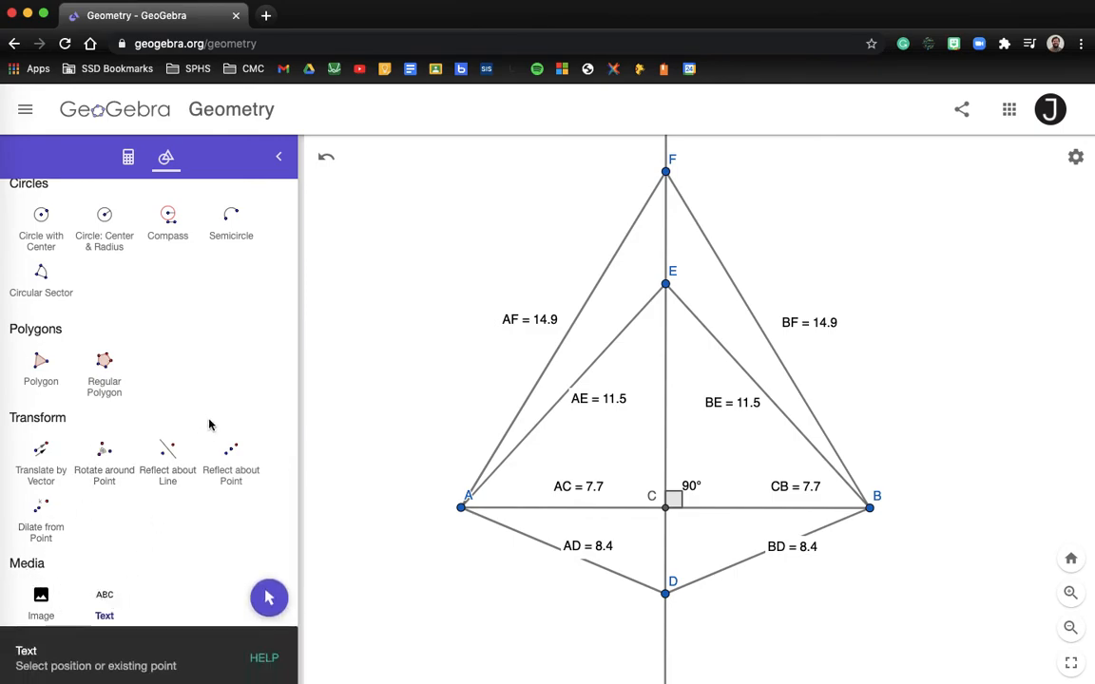
{"action": "left_click", "coordinate": [357, 185]}
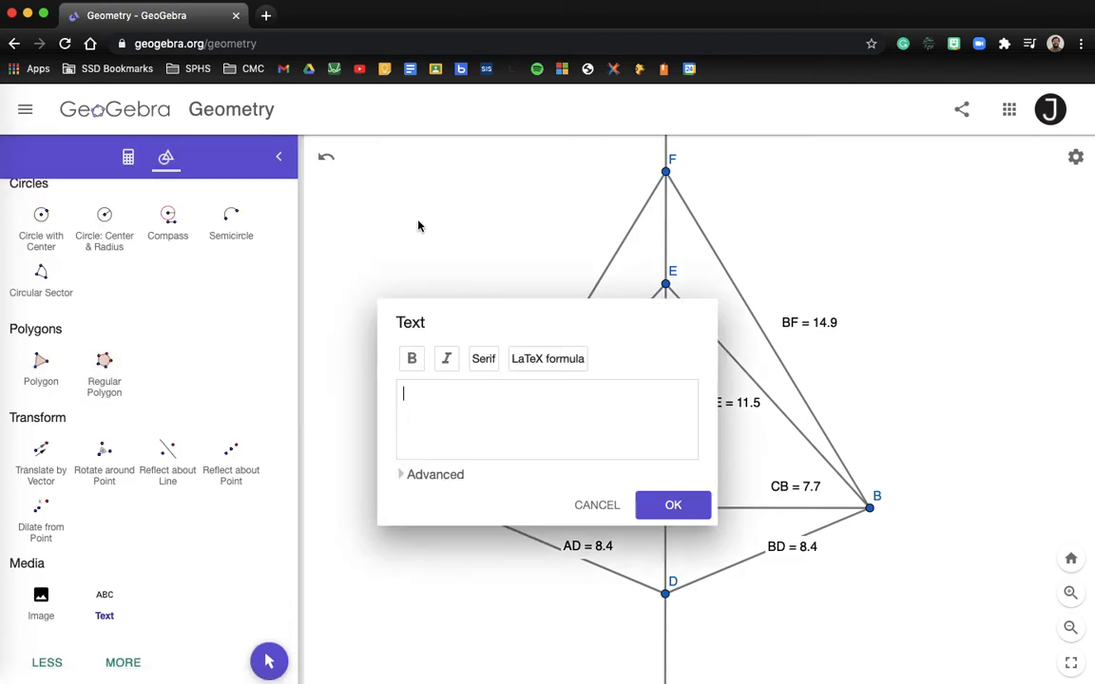
{"action": "type", "text": "Name"}
{"action": "key", "text": "Return"}
{"action": "type", "text": "Date"}
{"action": "left_click", "coordinate": [646, 513]}
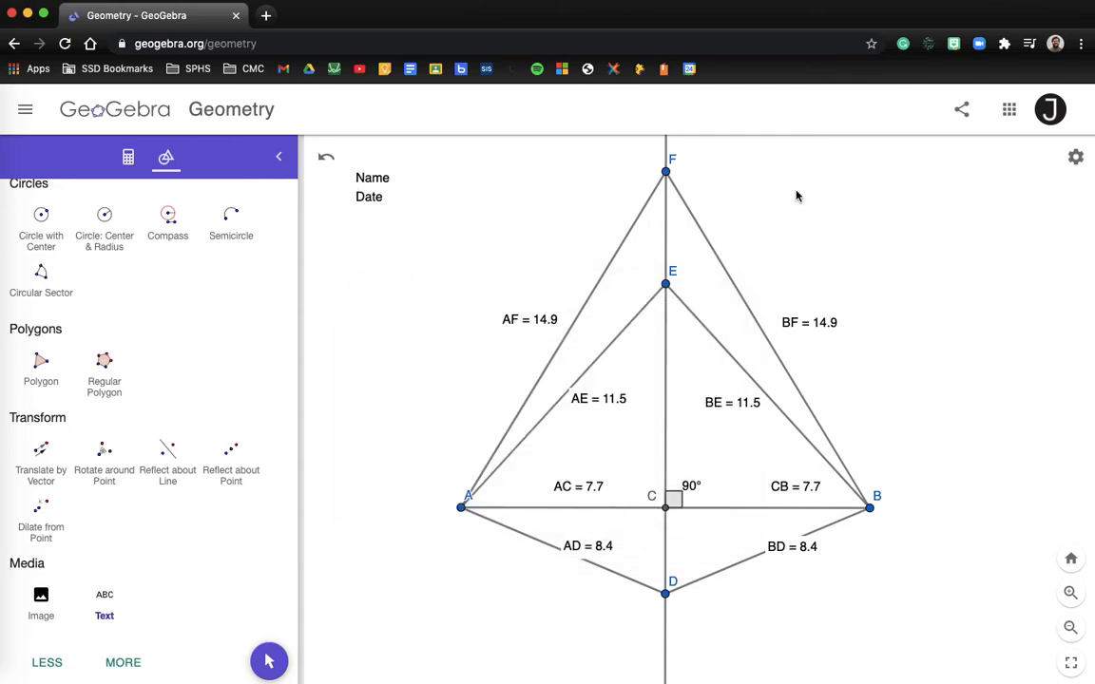
- Save the construction titled with the student's name and '11/29', then copy its share link
{"action": "left_click", "coordinate": [961, 112]}
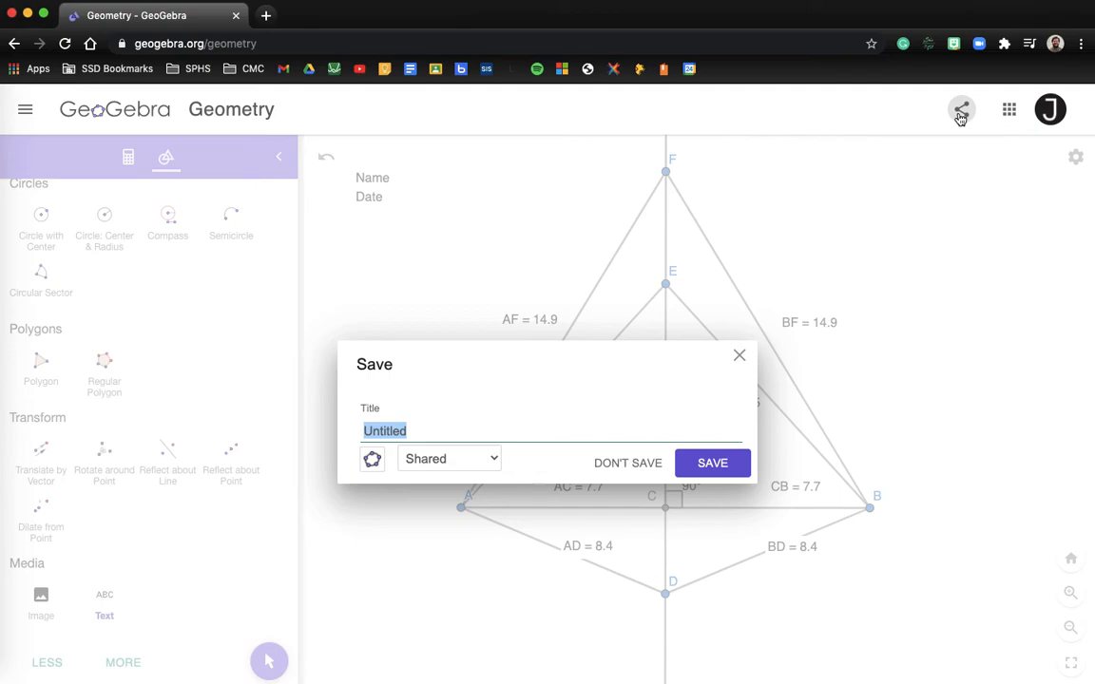
{"action": "type", "text": "P"}
{"action": "key", "text": "BackSpace"}
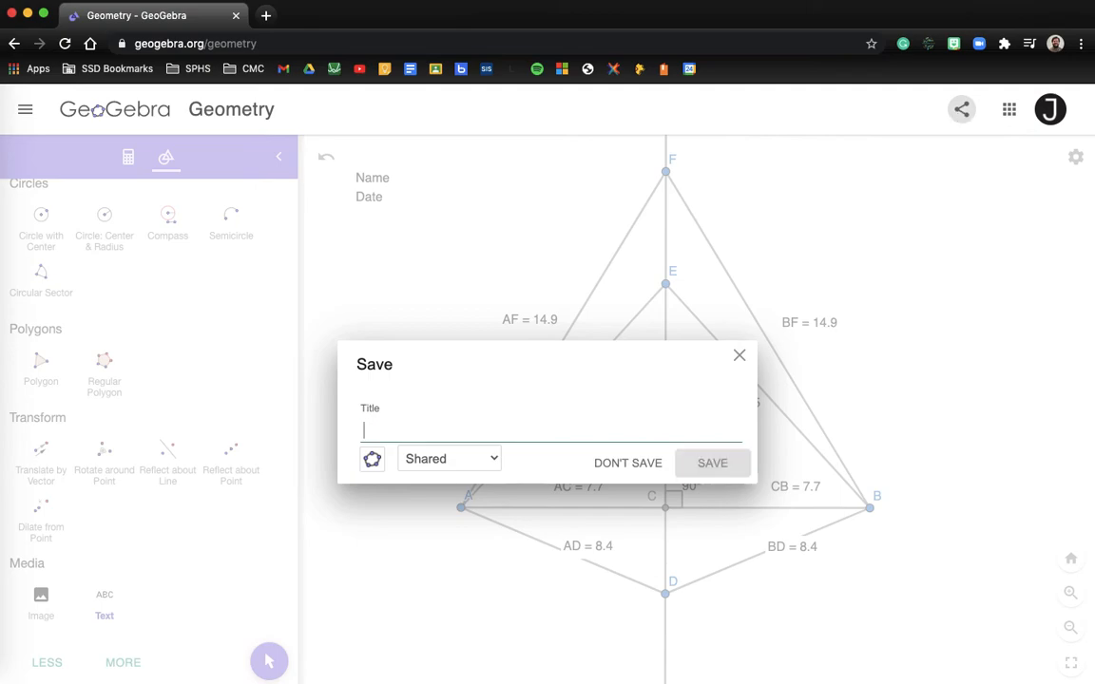
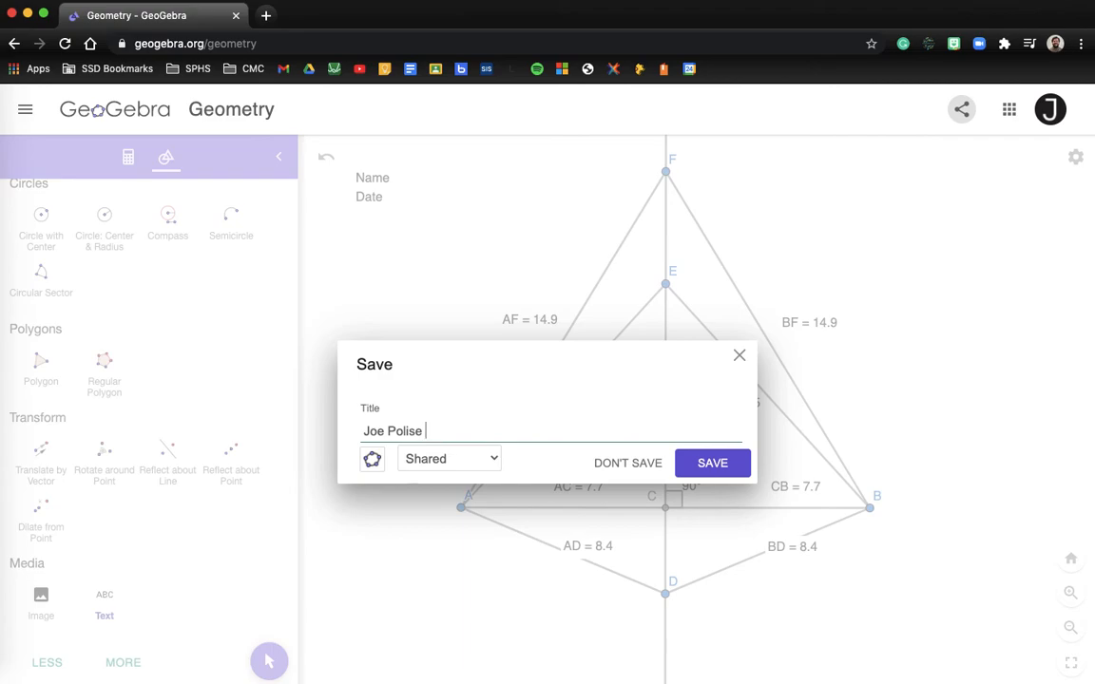
{"action": "type", "text": " 11/"}
{"action": "type", "text": "30"}
{"action": "key", "text": "BackSpace"}
{"action": "type", "text": "29"}
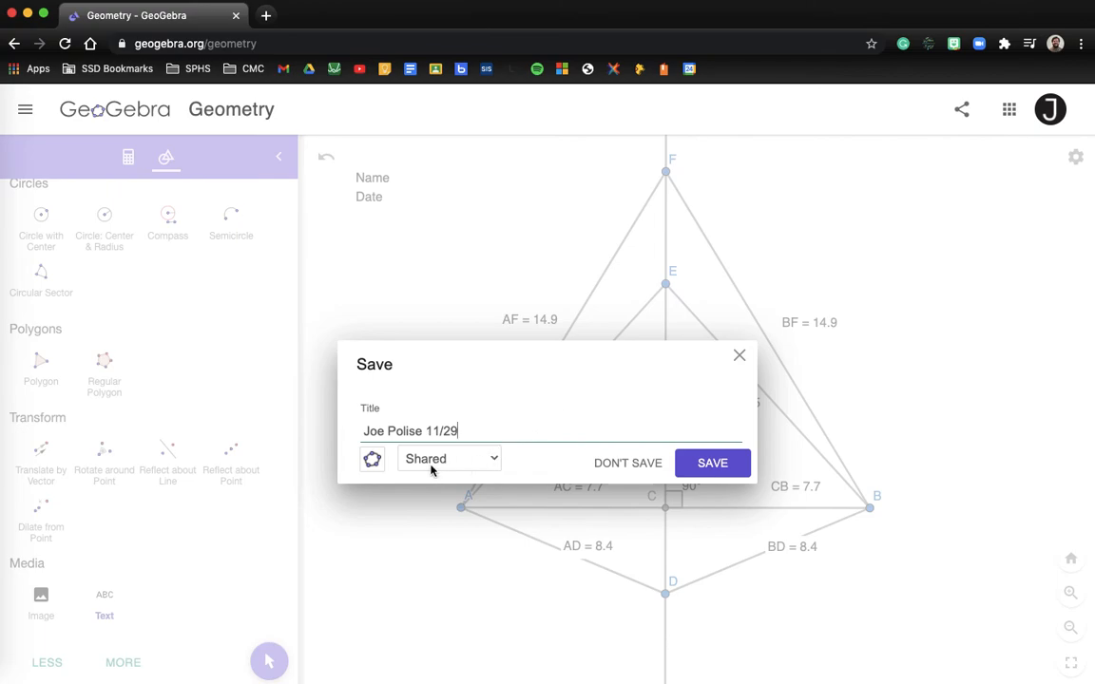
{"action": "left_click", "coordinate": [713, 462]}
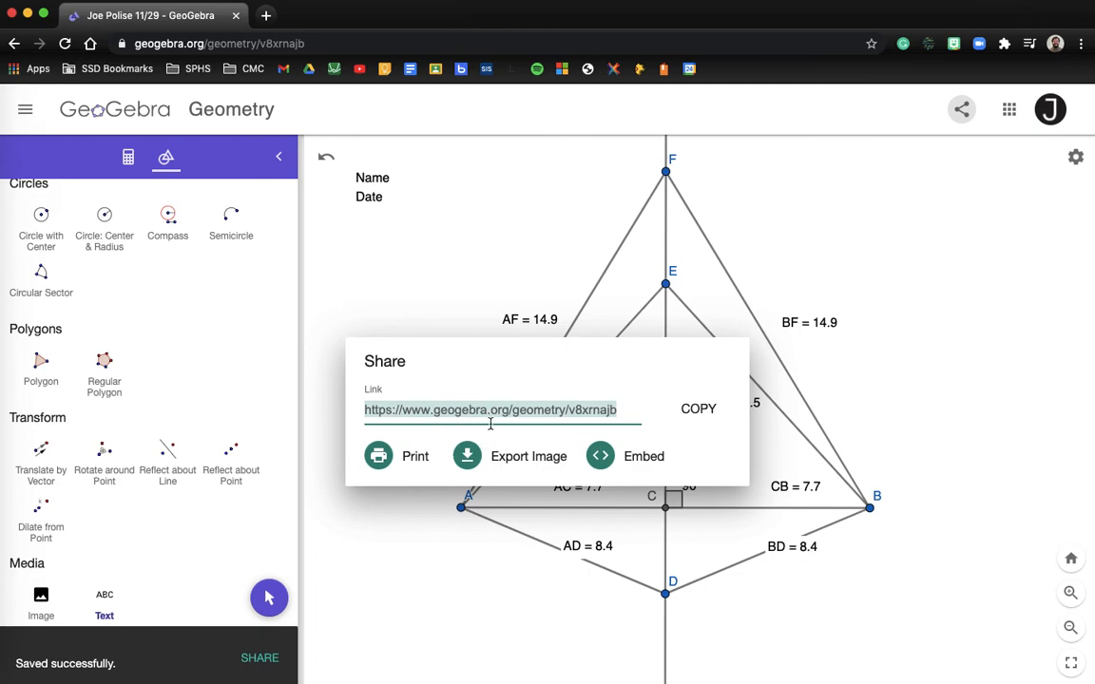
{"action": "left_click", "coordinate": [699, 414]}
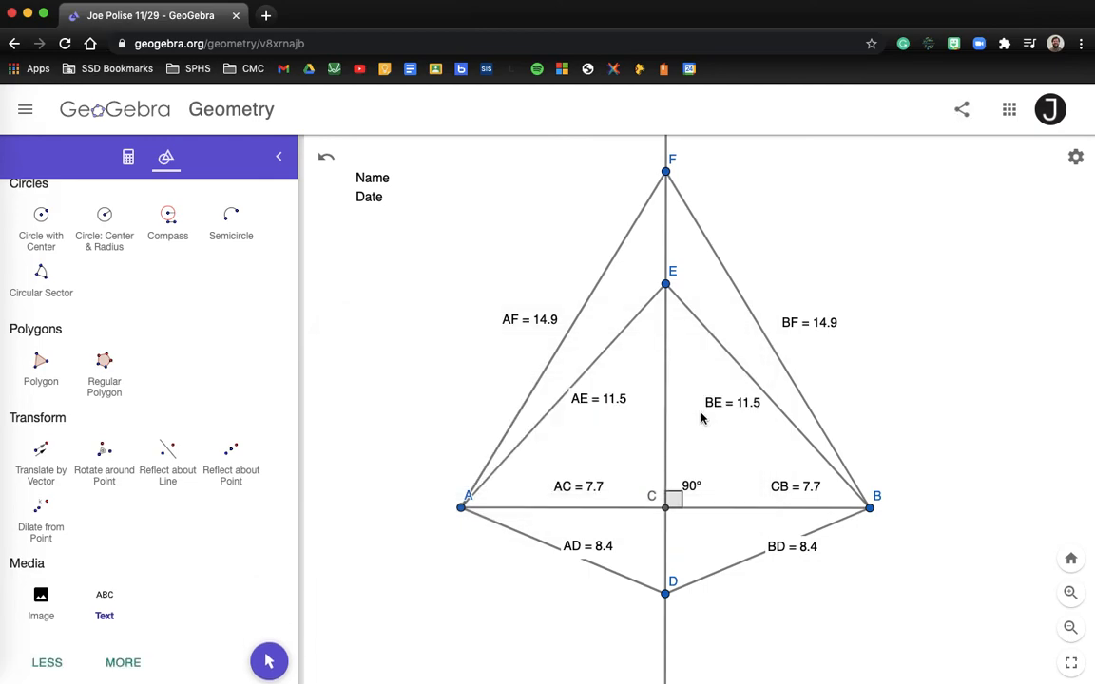